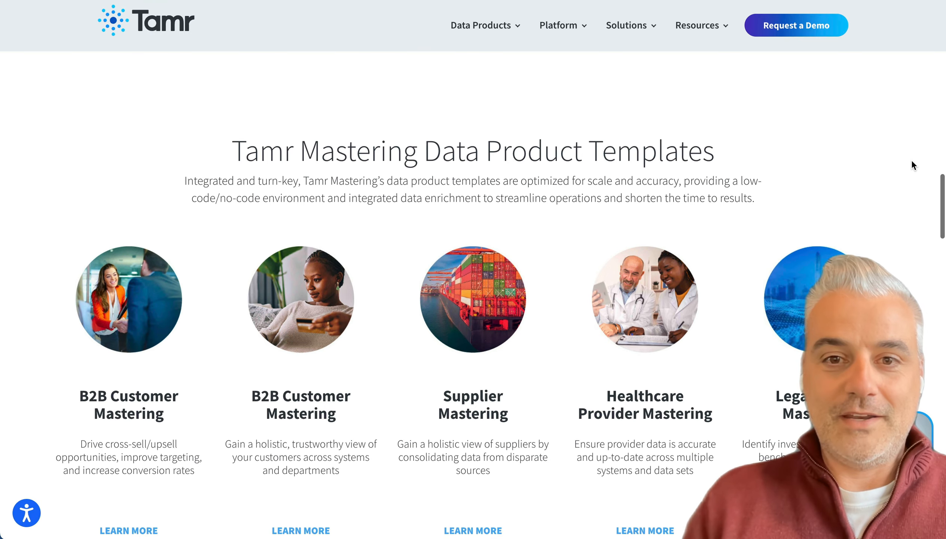
# Look through the Tamr page's mastering data product templates and the industry sections from Financial Services to Manufacturing.
pyautogui.scroll(-2, 912, 165)
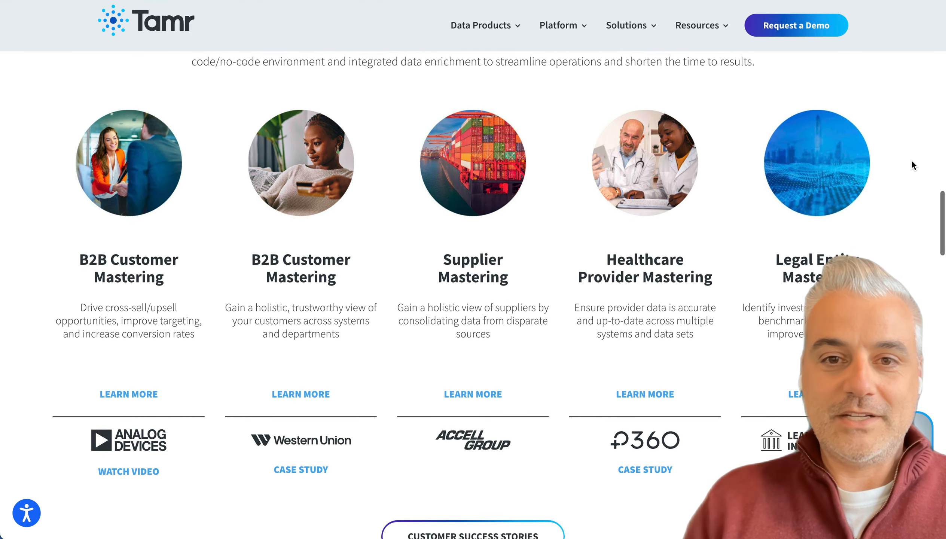
pyautogui.scroll(-1, 912, 162)
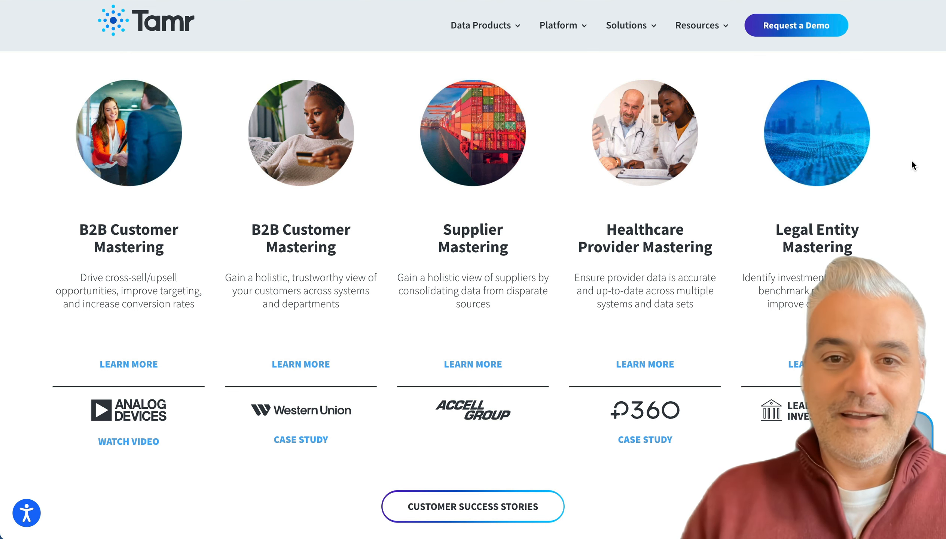
pyautogui.scroll(-5, 913, 165)
pyautogui.scroll(-10, 912, 162)
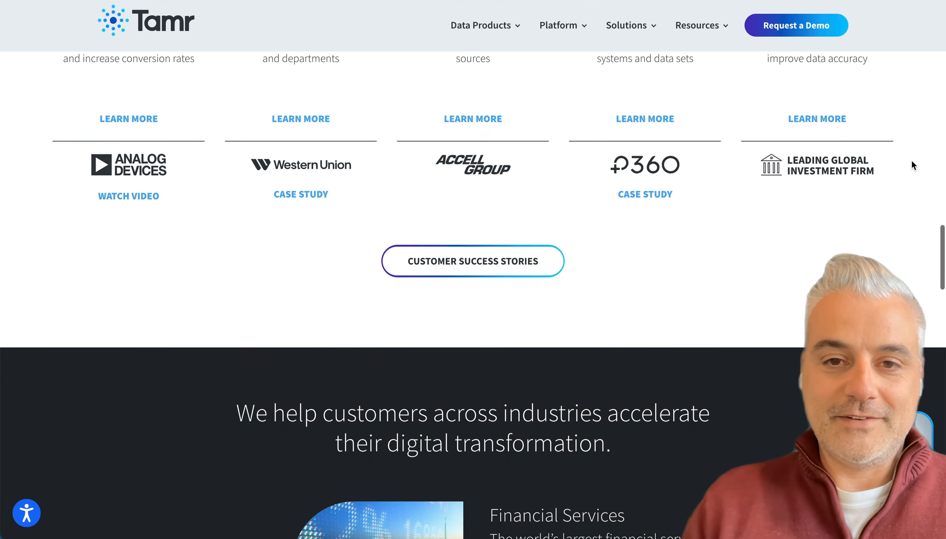
pyautogui.scroll(-12, 911, 161)
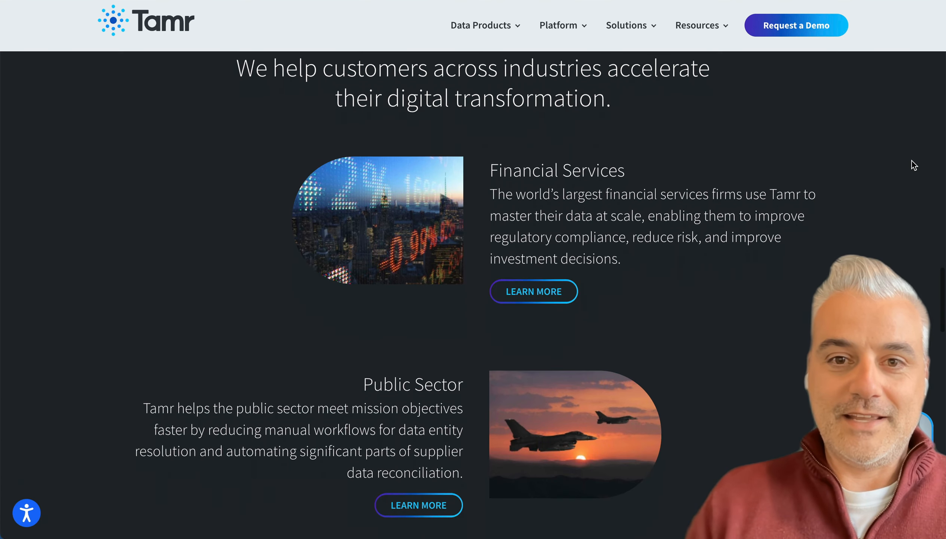
pyautogui.scroll(-12, 912, 162)
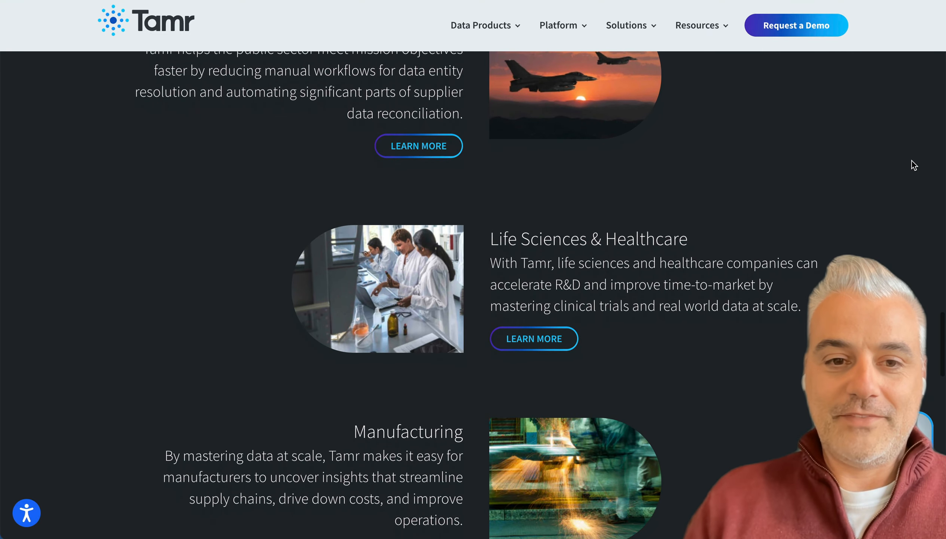
pyautogui.scroll(-8, 912, 162)
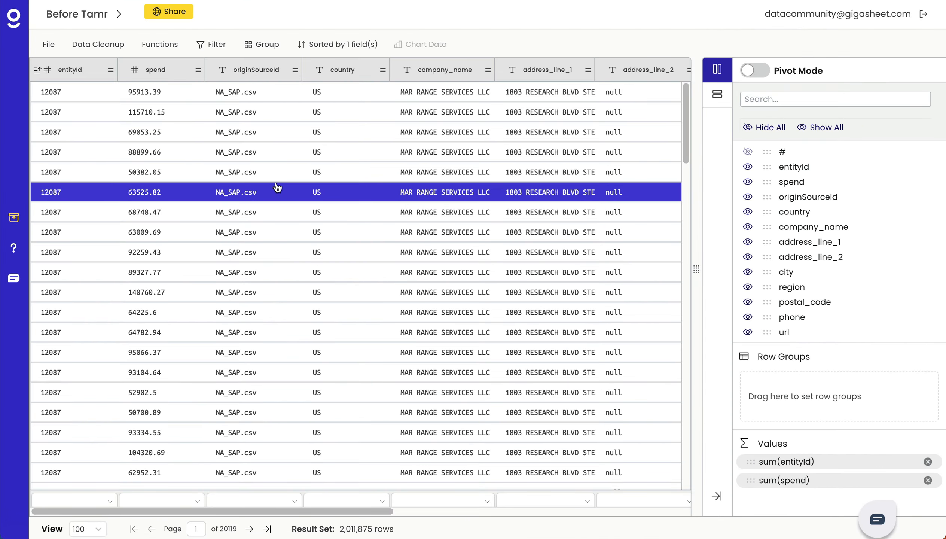
# Show the full details of the sixth record in the Before Tamr sheet and read its fields through email.
pyautogui.click(277, 188)
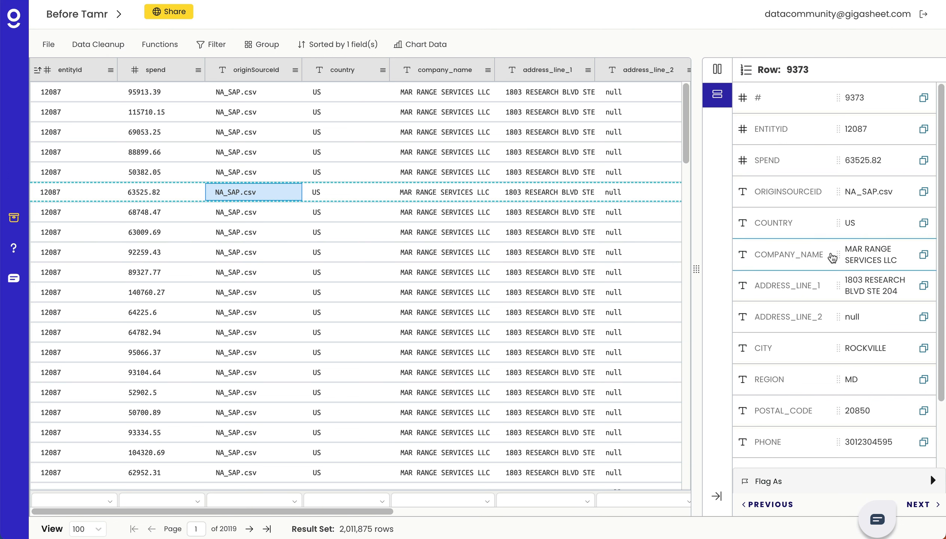
pyautogui.scroll(-2, 831, 257)
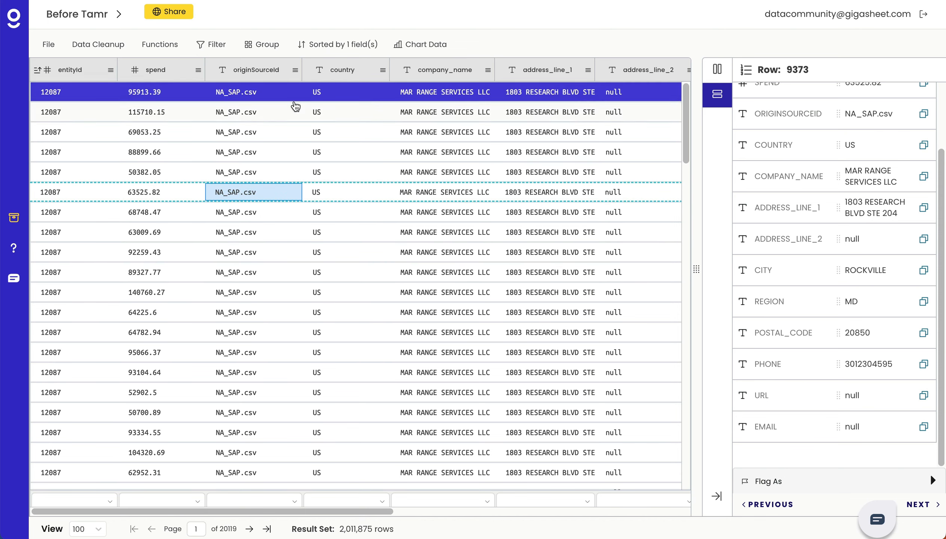
# Group the sheet by originSourceId and widen the Group column to fit the full source file names.
pyautogui.click(295, 70)
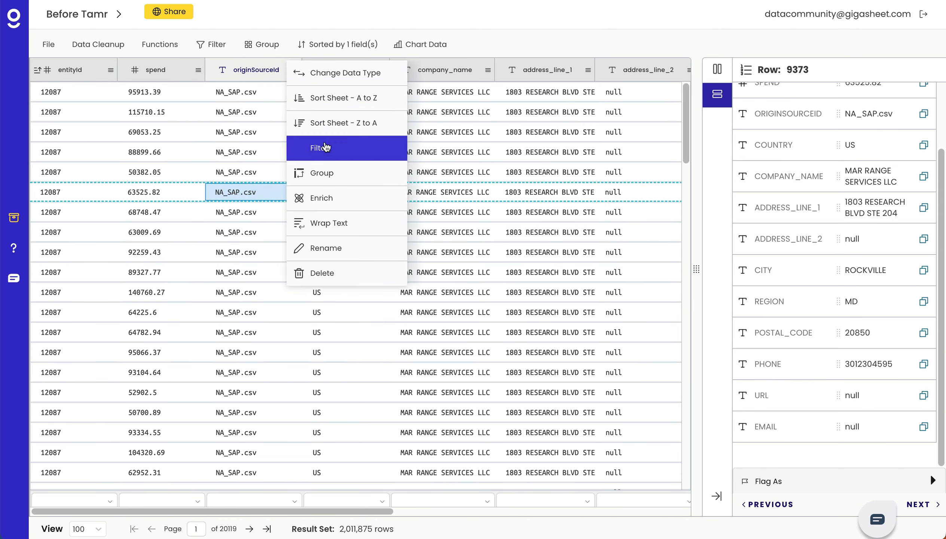
pyautogui.click(327, 172)
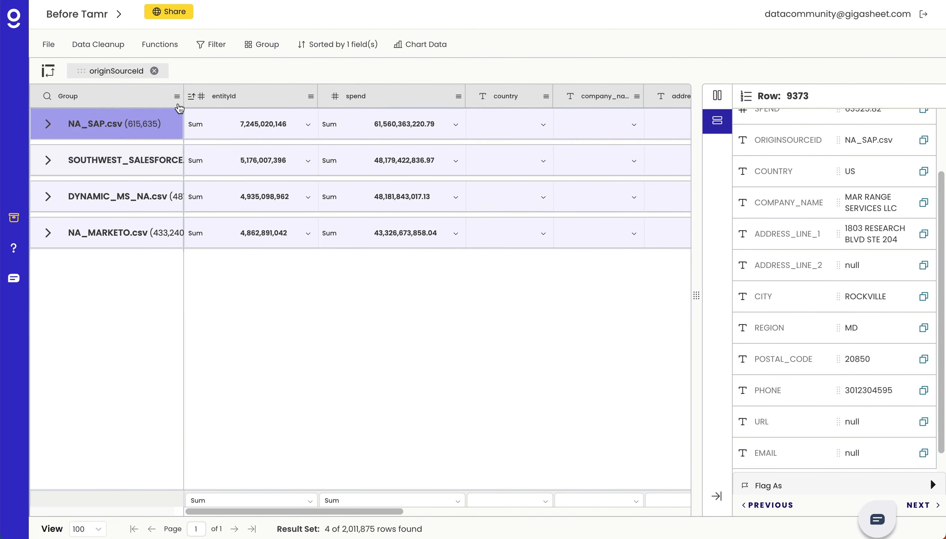
pyautogui.moveTo(182, 96); pyautogui.dragTo(257, 96)
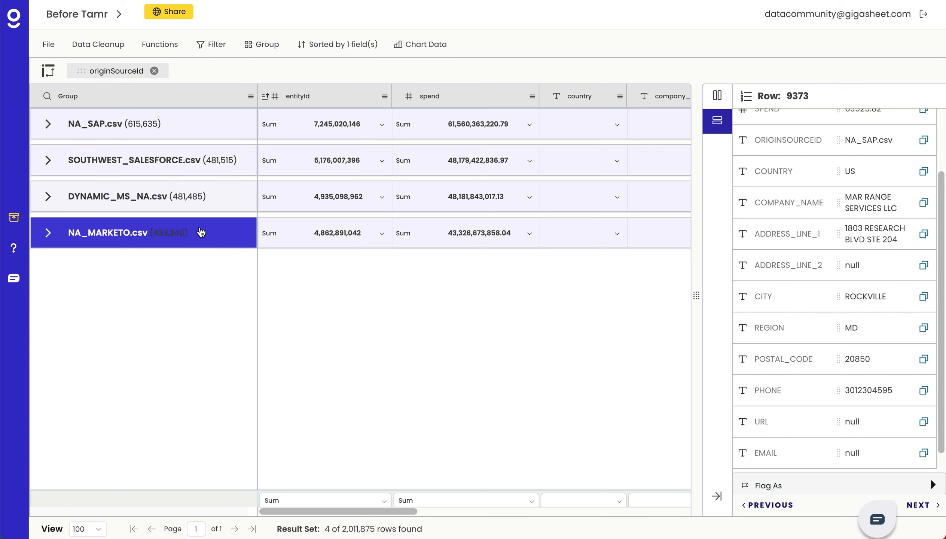
# Change the entityId aggregation for the groups to Row Count.
pyautogui.click(380, 129)
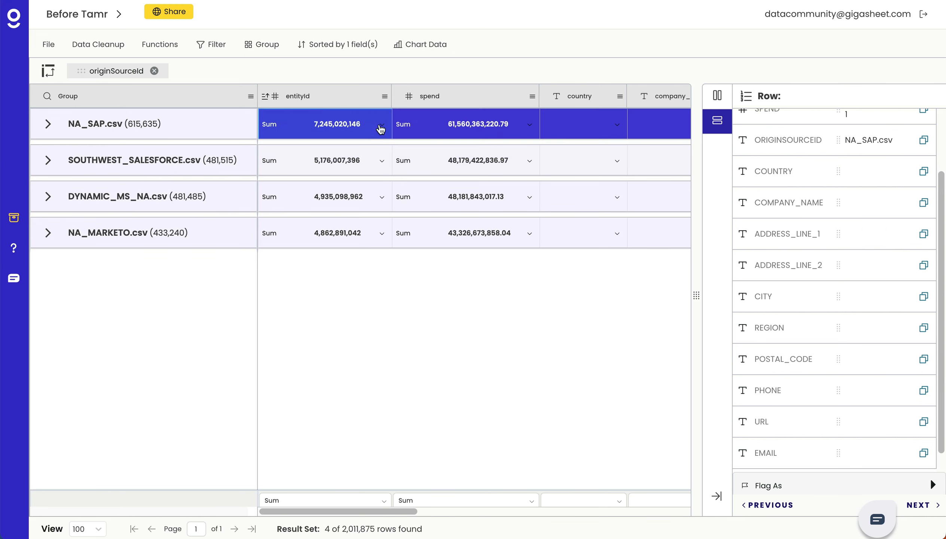
pyautogui.click(381, 126)
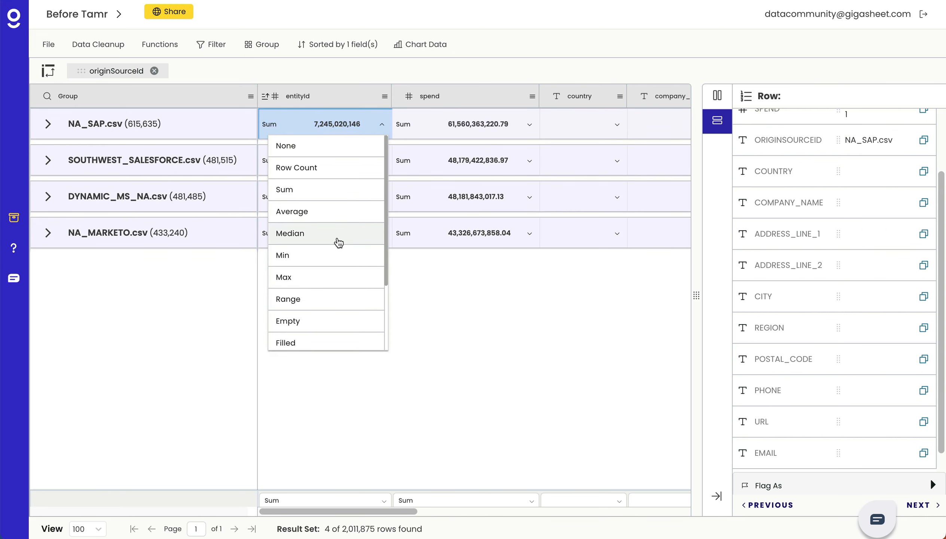
pyautogui.click(350, 169)
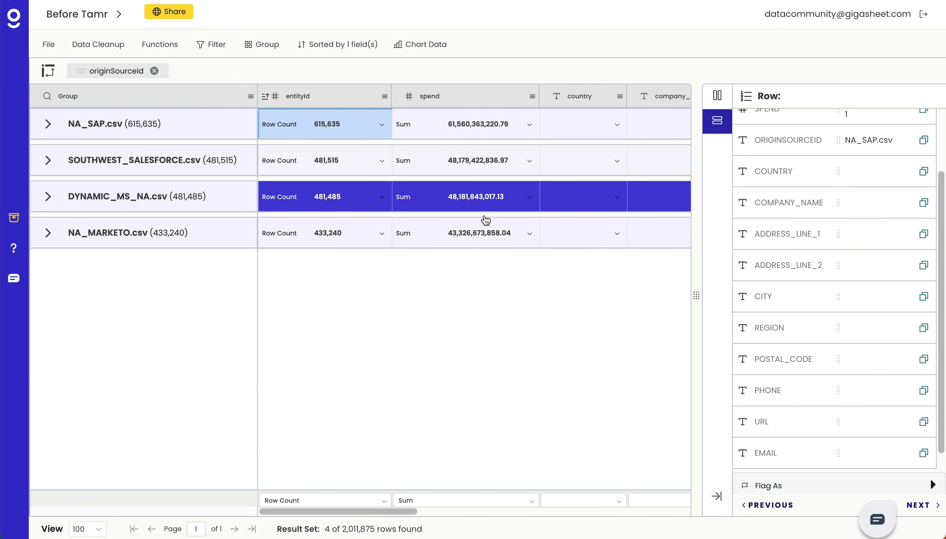
# Replace the originSourceId grouping with a grouping by company_name and widen the Group column to fit the full company names.
pyautogui.click(154, 71)
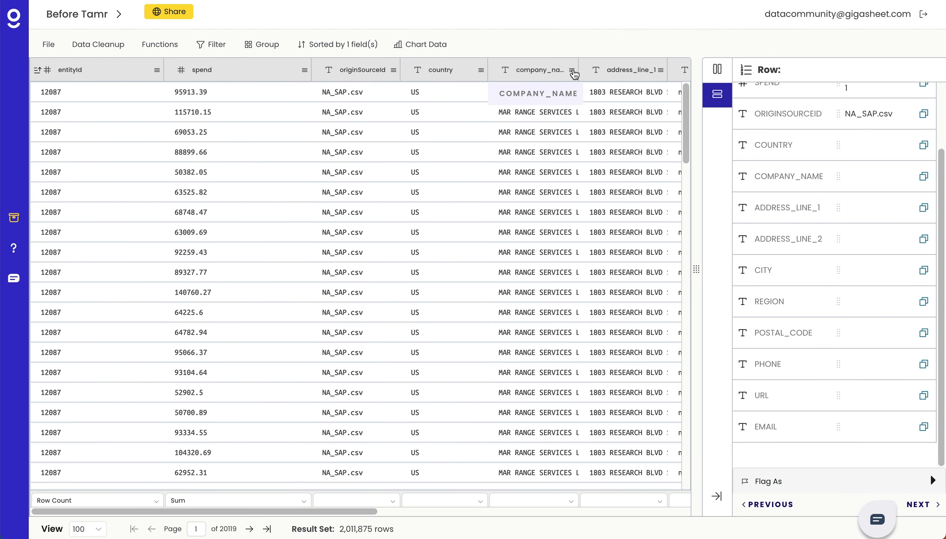
pyautogui.click(572, 70)
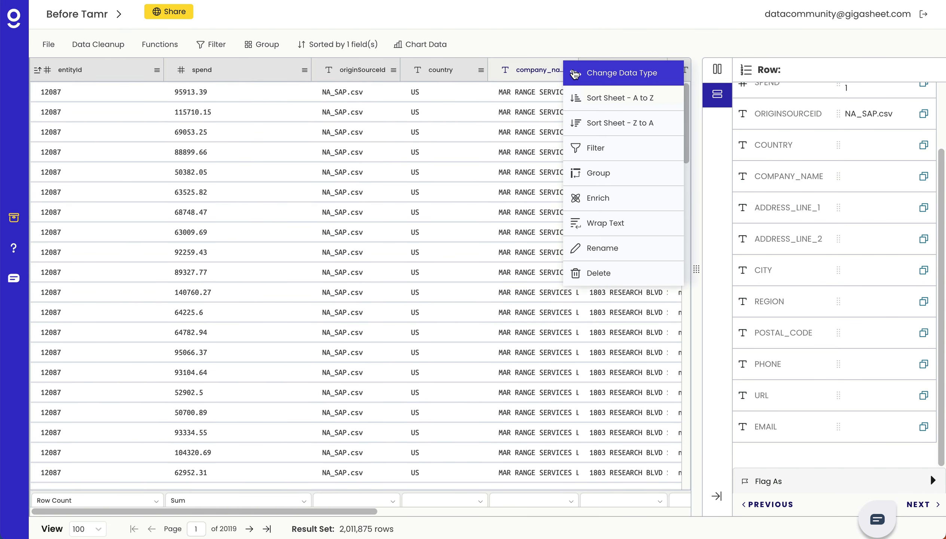
pyautogui.click(609, 172)
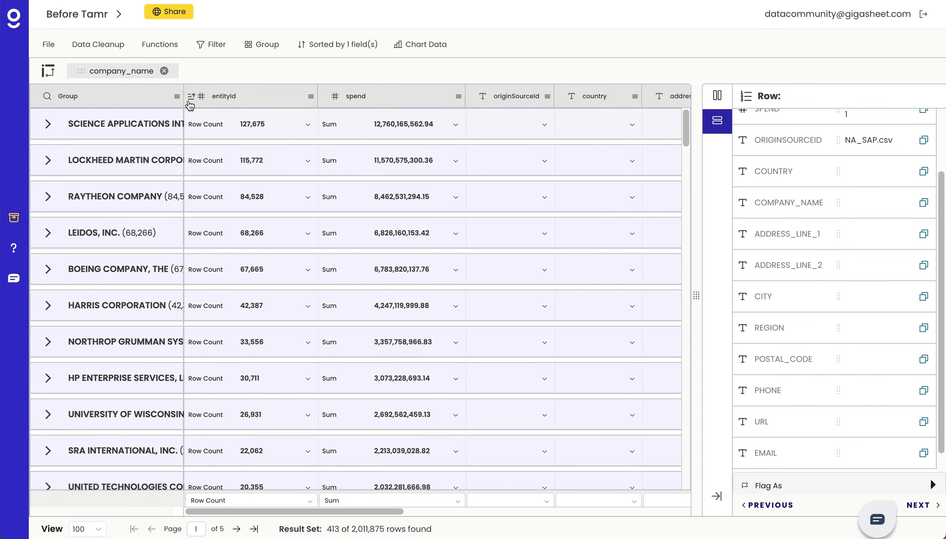
pyautogui.moveTo(183, 101); pyautogui.dragTo(365, 117)
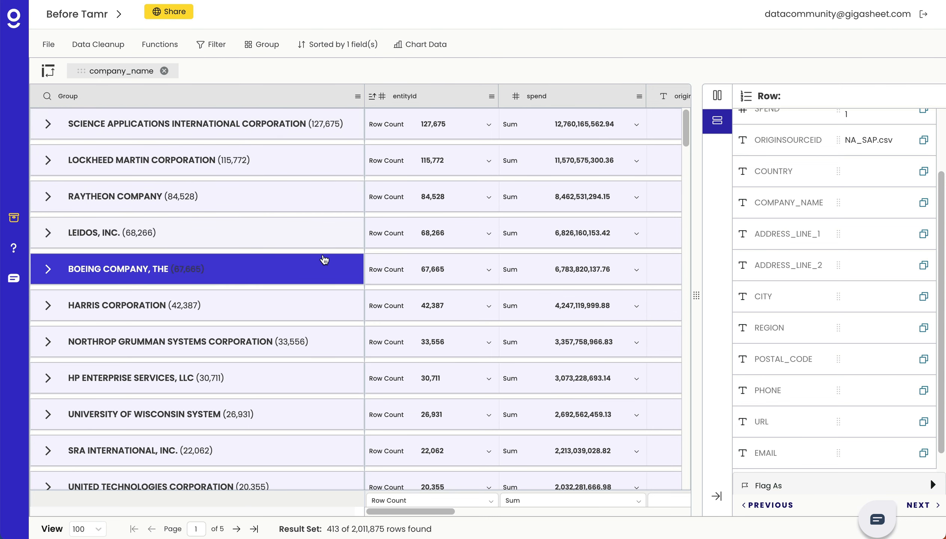
# Sort the grouped companies by spend in descending order (9 to 1).
pyautogui.click(639, 96)
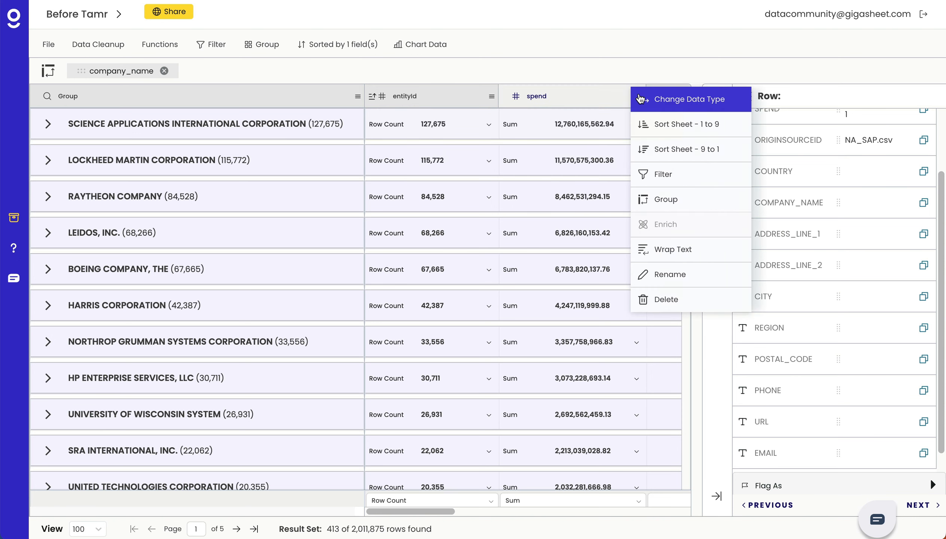
pyautogui.click(670, 150)
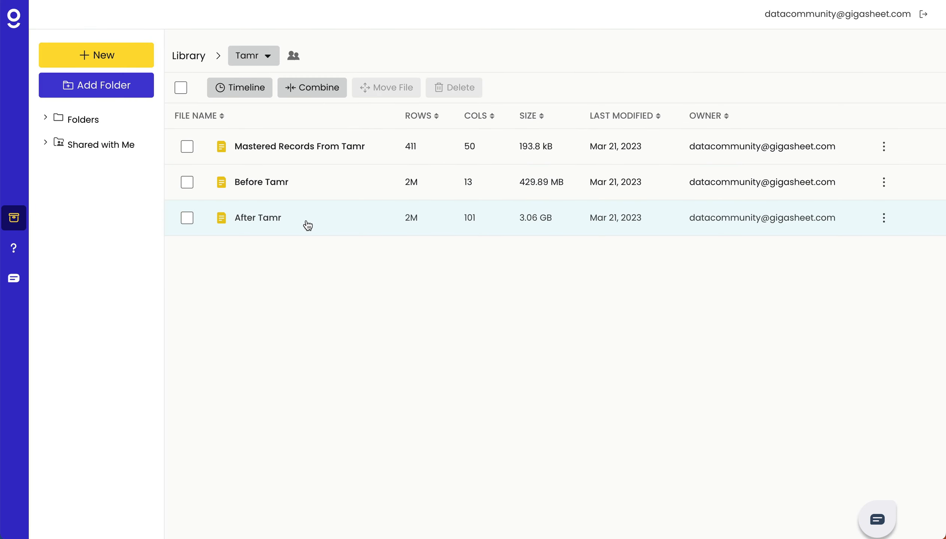
# Open the After Tamr sheet and examine the enriched and DNB match fields of two MAR RANGE SERVICES LLC records.
pyautogui.click(306, 220)
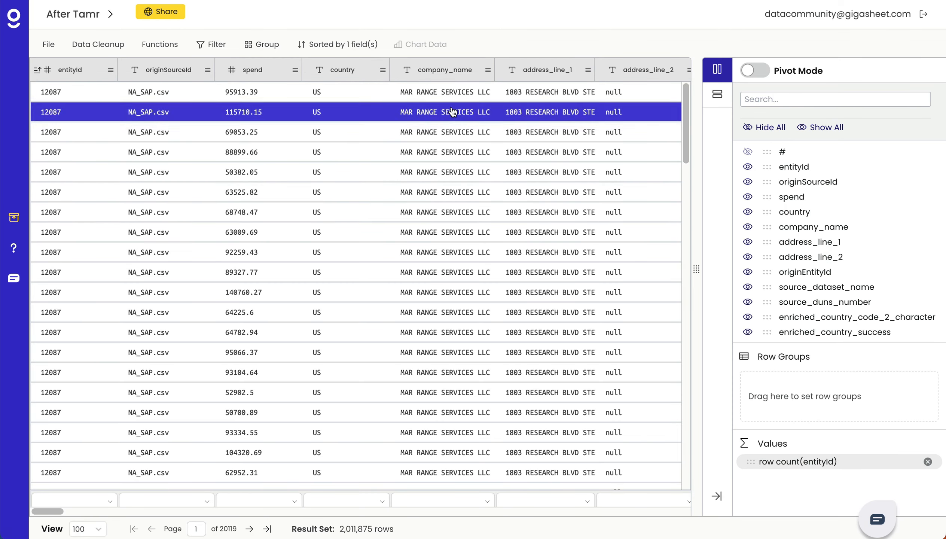
pyautogui.click(468, 317)
pyautogui.scroll(-5, 868, 328)
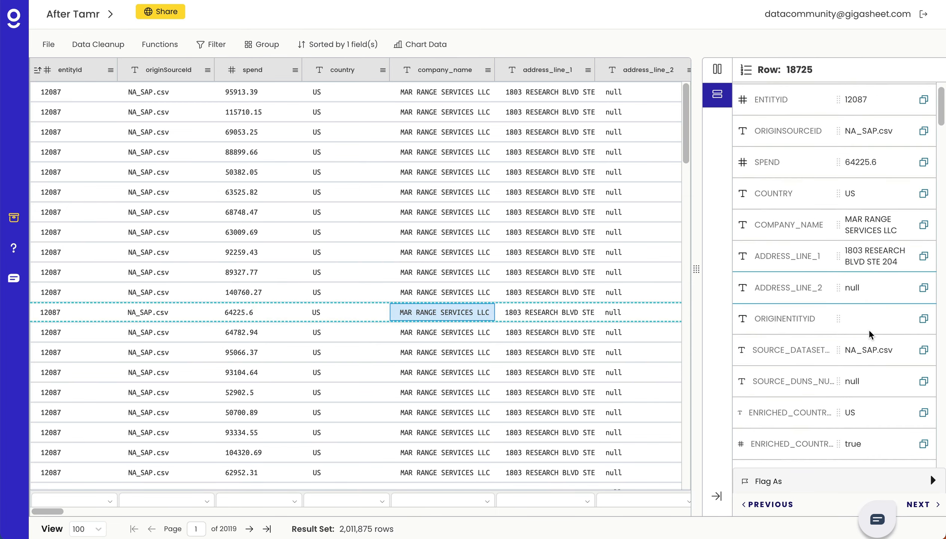
pyautogui.scroll(-6, 867, 330)
pyautogui.click(480, 212)
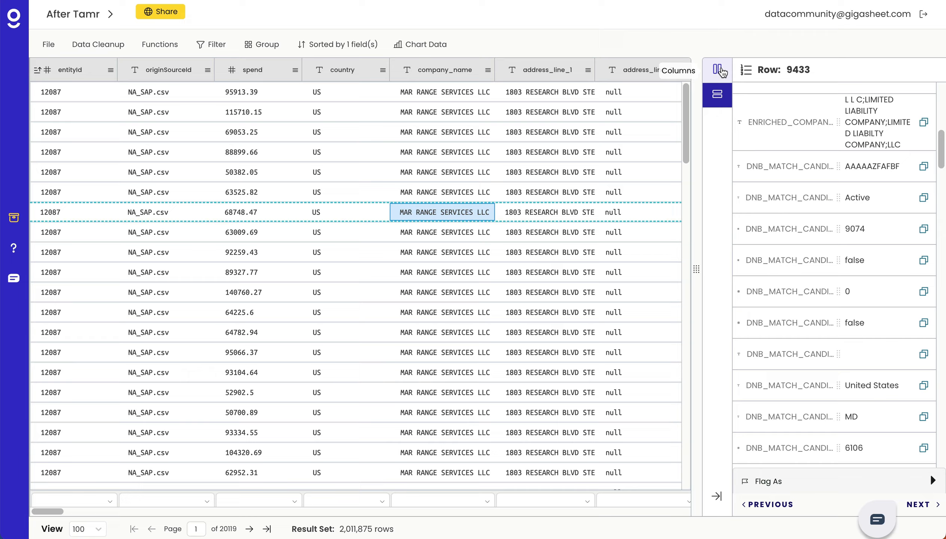
# Show the After Tamr sheet's column list and go through it from entityId to the dnb_match_candidates columns.
pyautogui.click(717, 76)
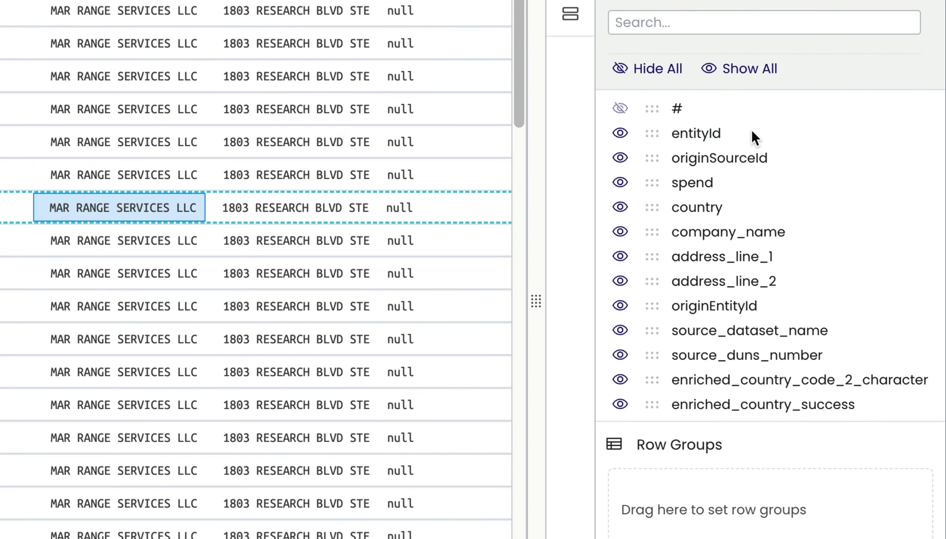
pyautogui.scroll(-1, 795, 329)
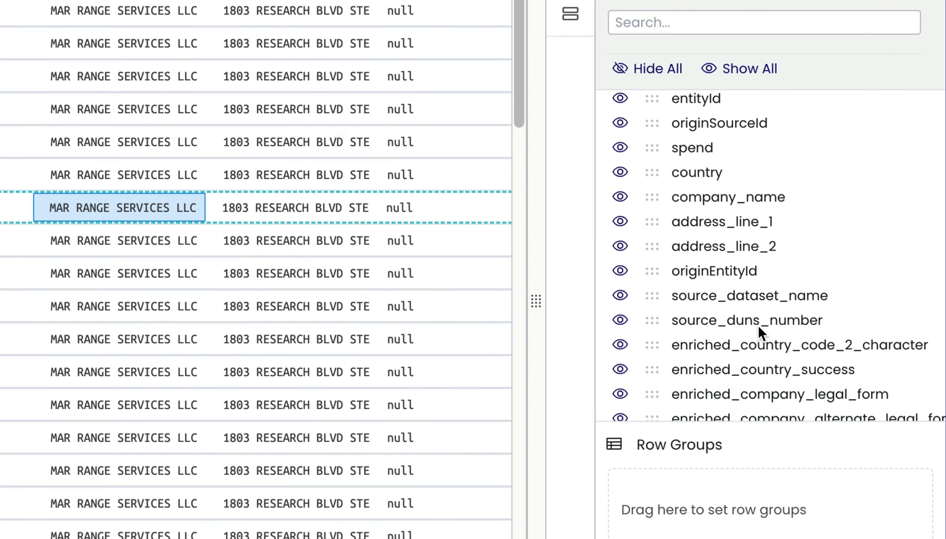
pyautogui.scroll(-5, 756, 326)
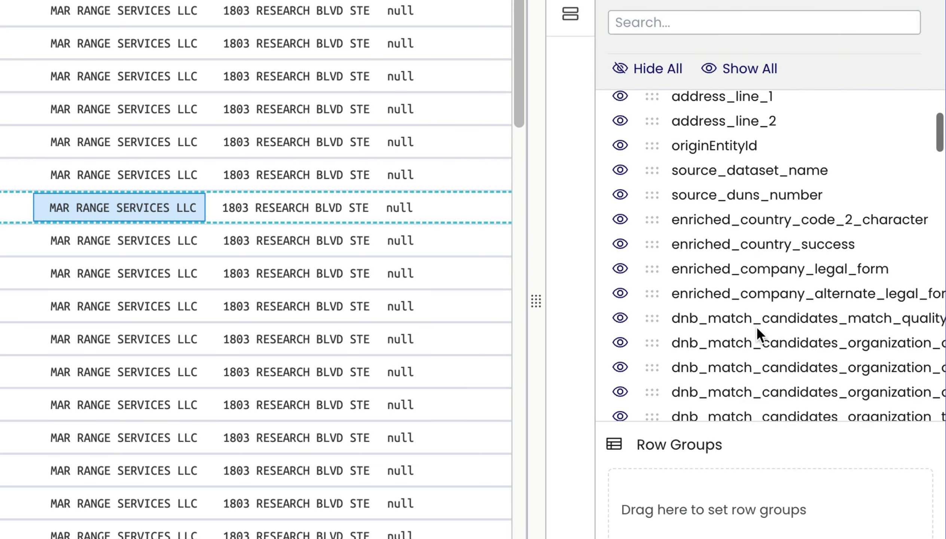
pyautogui.scroll(-1, 756, 326)
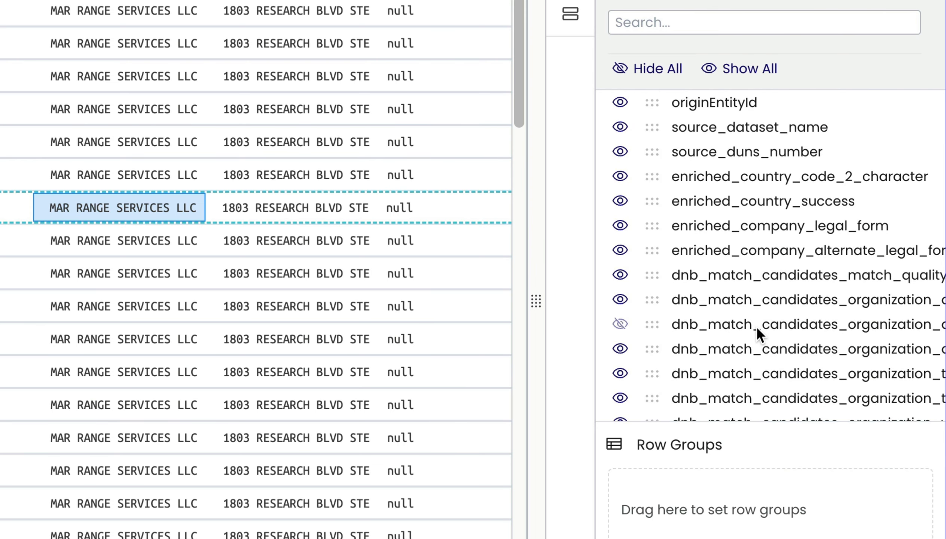
pyautogui.click(756, 326)
pyautogui.scroll(-3, 764, 215)
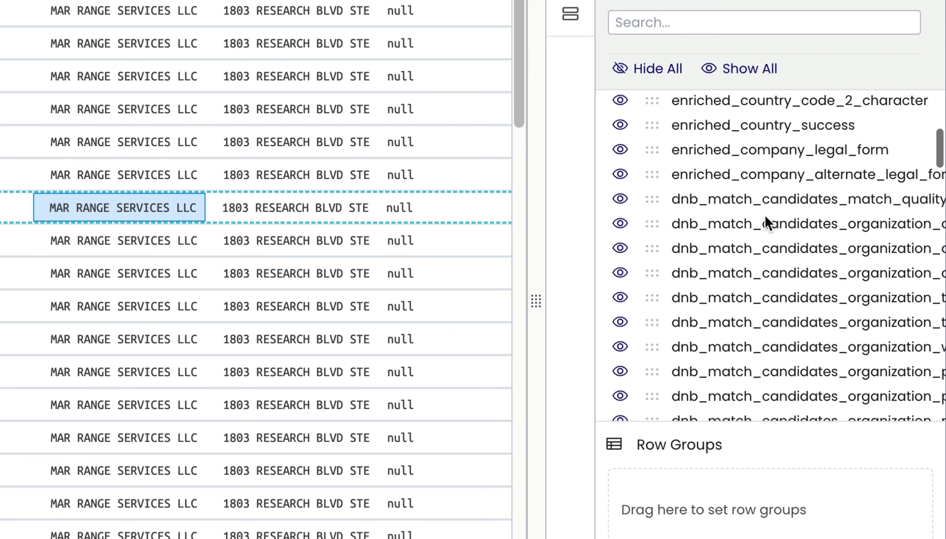
pyautogui.scroll(-5, 764, 214)
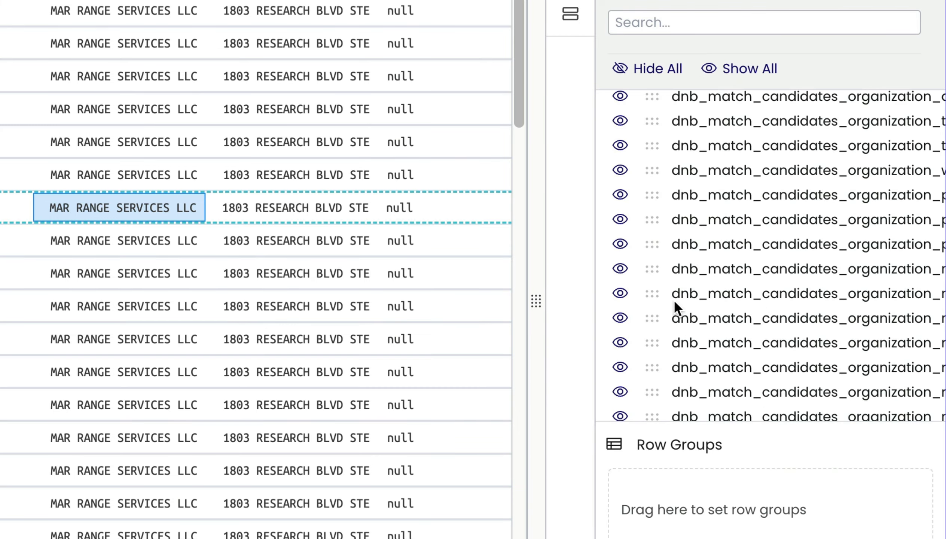
# Widen the column list to fit the full names and review the fields from the DNB match candidates to duns_number.
pyautogui.moveTo(536, 311); pyautogui.dragTo(108, 302)
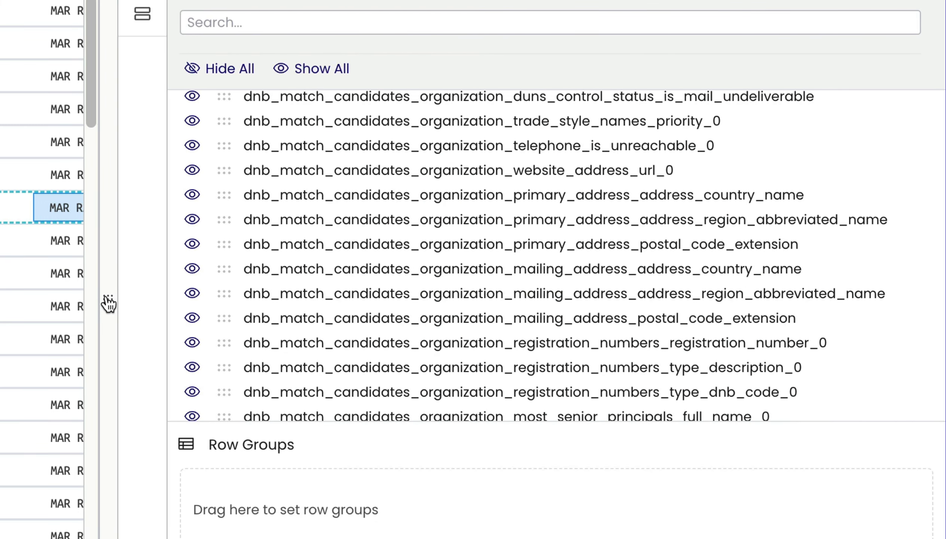
pyautogui.scroll(-5, 376, 287)
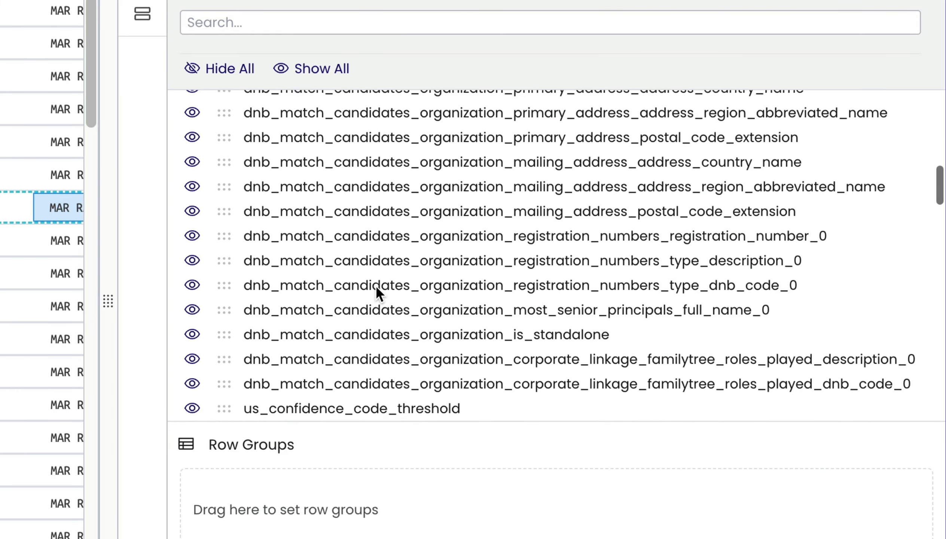
pyautogui.scroll(-4, 377, 287)
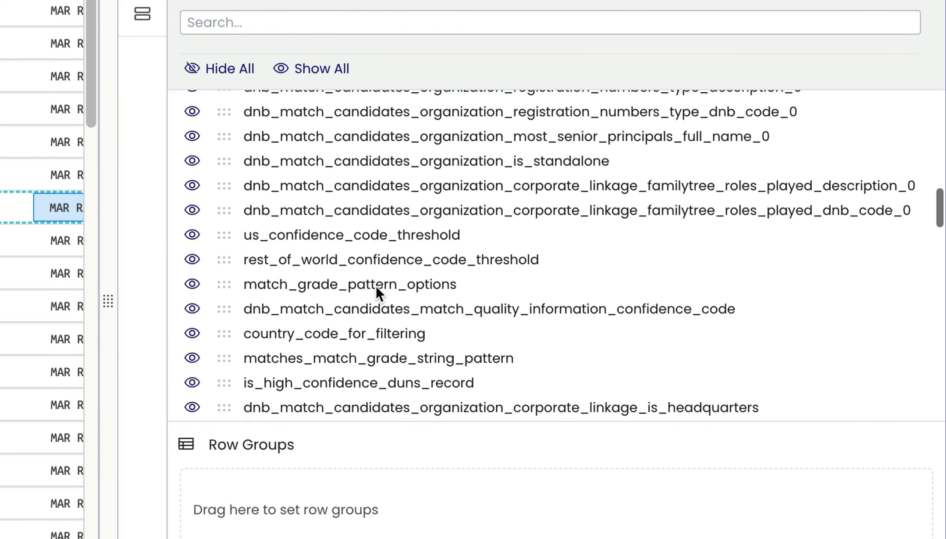
pyautogui.scroll(-8, 376, 284)
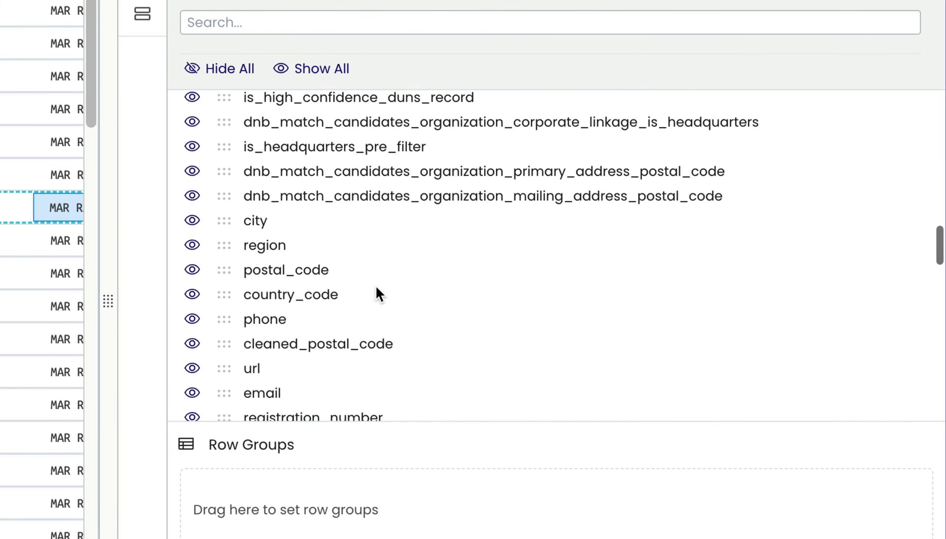
pyautogui.scroll(-8, 376, 287)
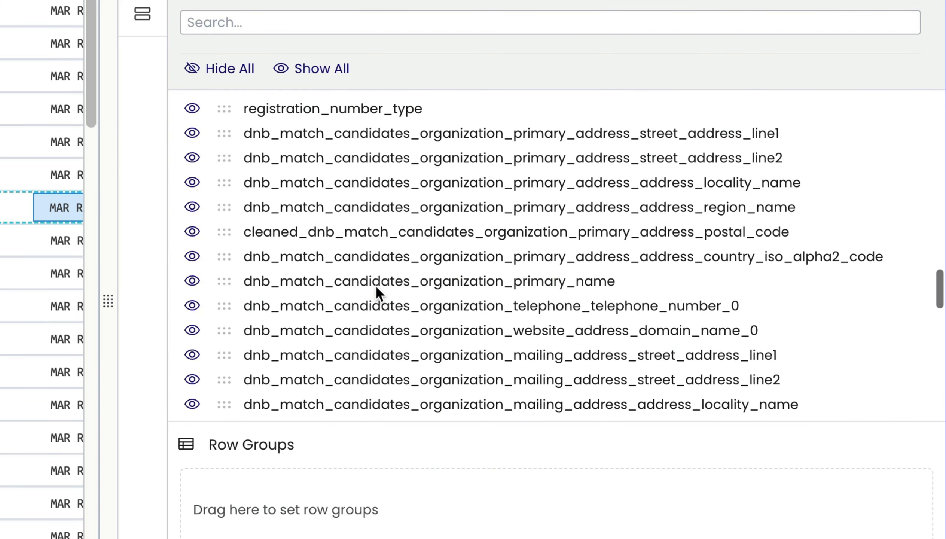
pyautogui.scroll(-8, 376, 284)
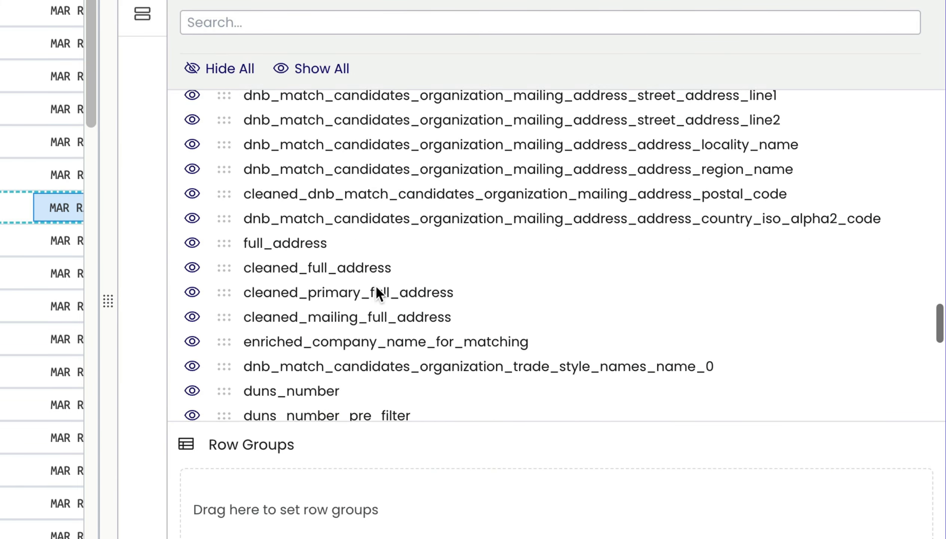
# Review the remaining After Tamr column names through verificationType, including the ml_ and cluster fields, and restore the column list to its narrower width.
pyautogui.scroll(-1, 375, 285)
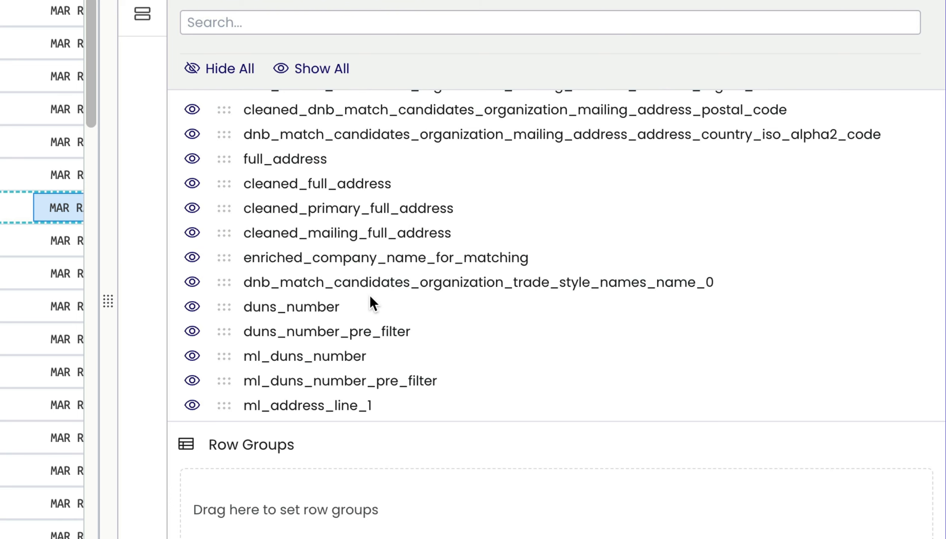
pyautogui.scroll(-10, 370, 296)
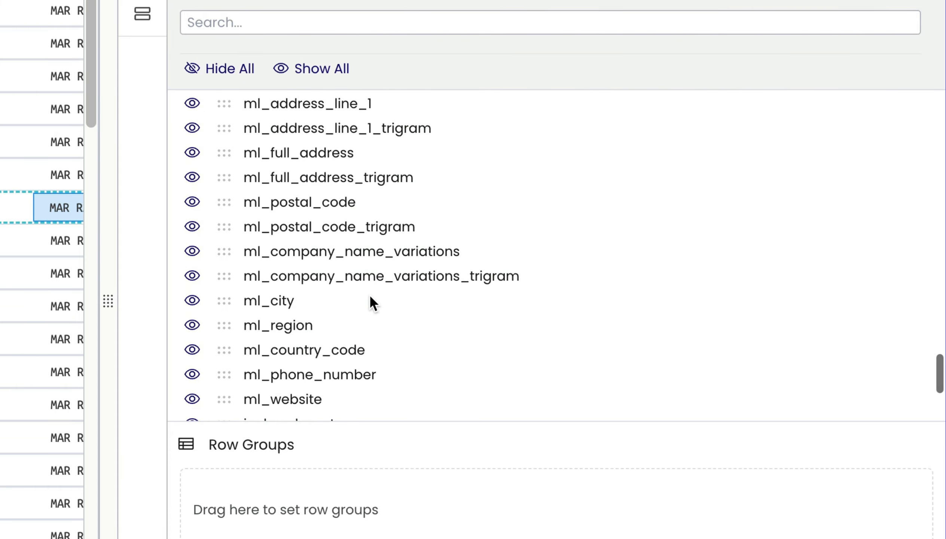
pyautogui.scroll(-4, 378, 295)
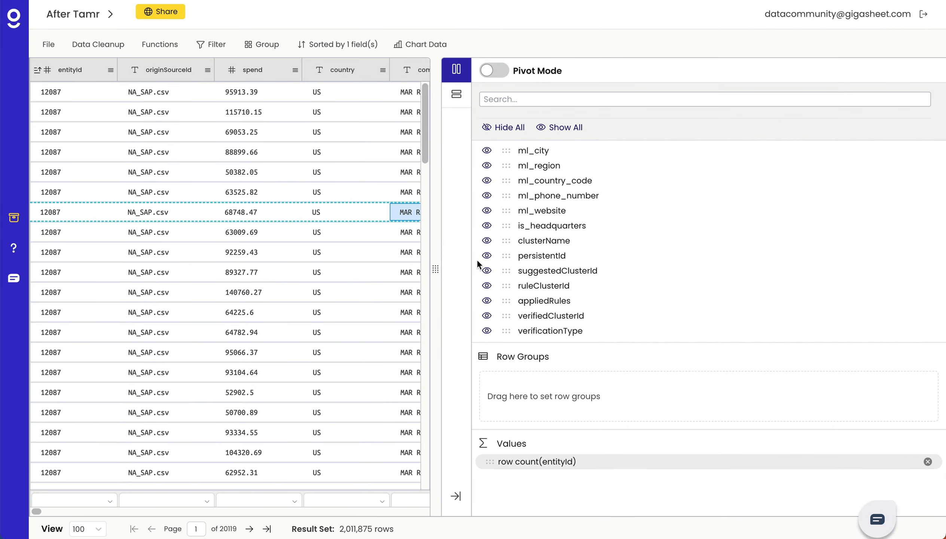
pyautogui.moveTo(436, 270); pyautogui.dragTo(696, 270)
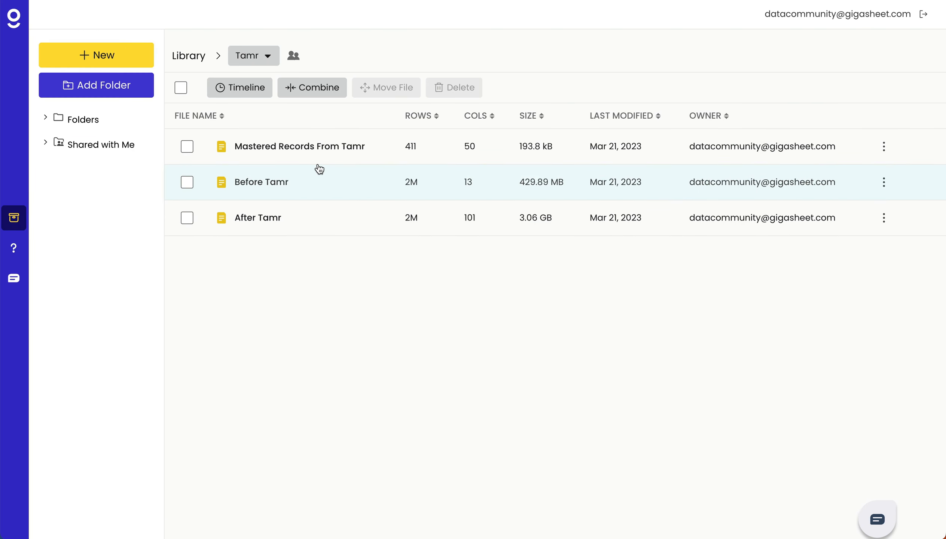
# Open the Mastered Records From Tamr sheet and go through its column list down to Tamr Mastered Company Name.
pyautogui.click(331, 151)
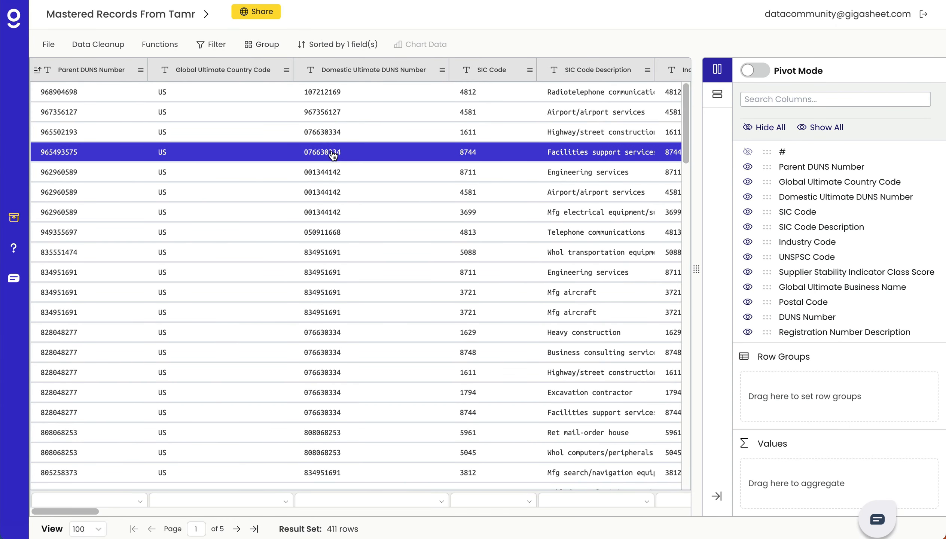
pyautogui.scroll(-3, 813, 268)
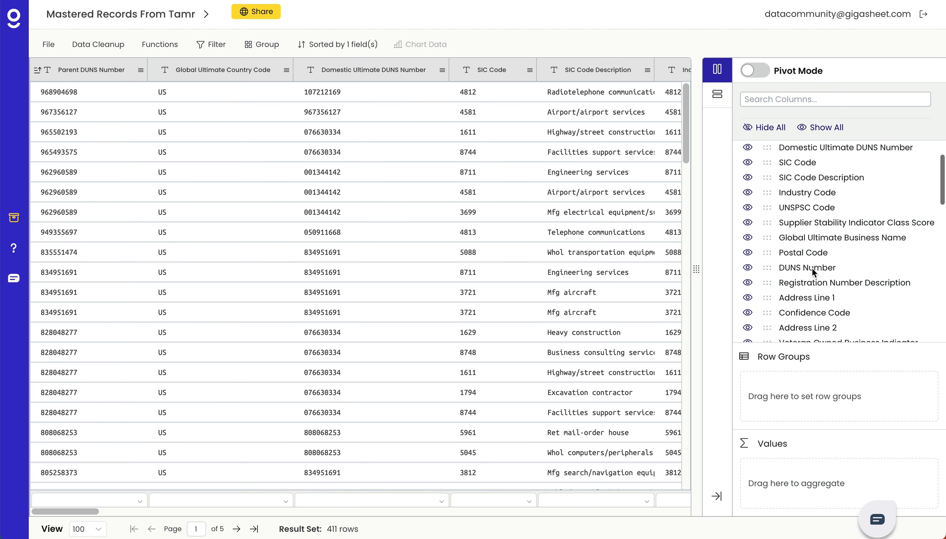
pyautogui.scroll(-5, 811, 267)
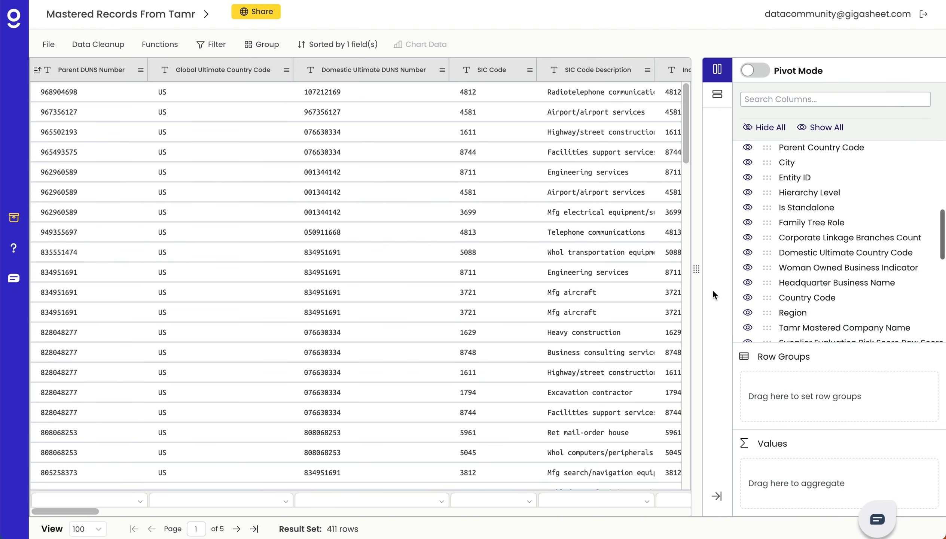
# Examine the Heavy construction record of Cook Inlet Region, Inc. across the business name, address, confidence code and hierarchy columns.
pyautogui.click(491, 332)
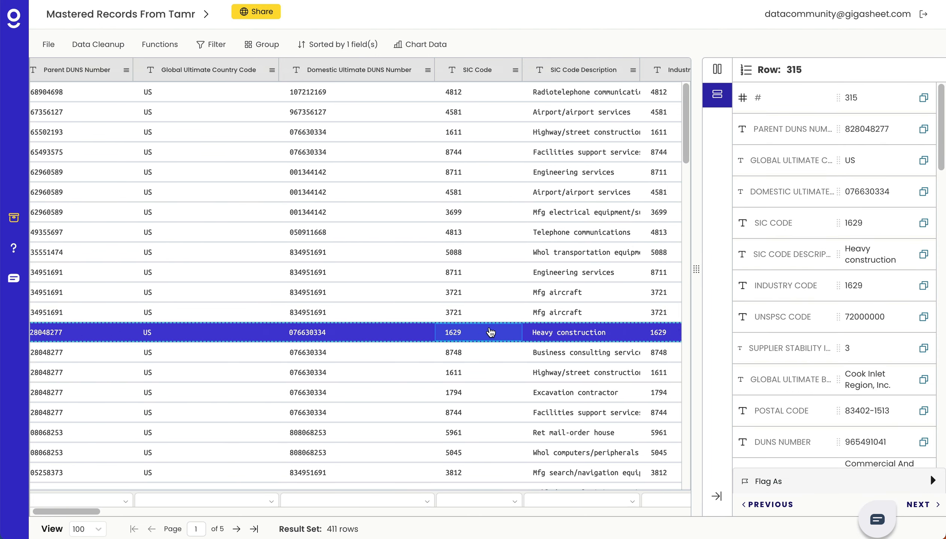
pyautogui.hscroll(10, 490, 332)
pyautogui.hscroll(10, 490, 332)
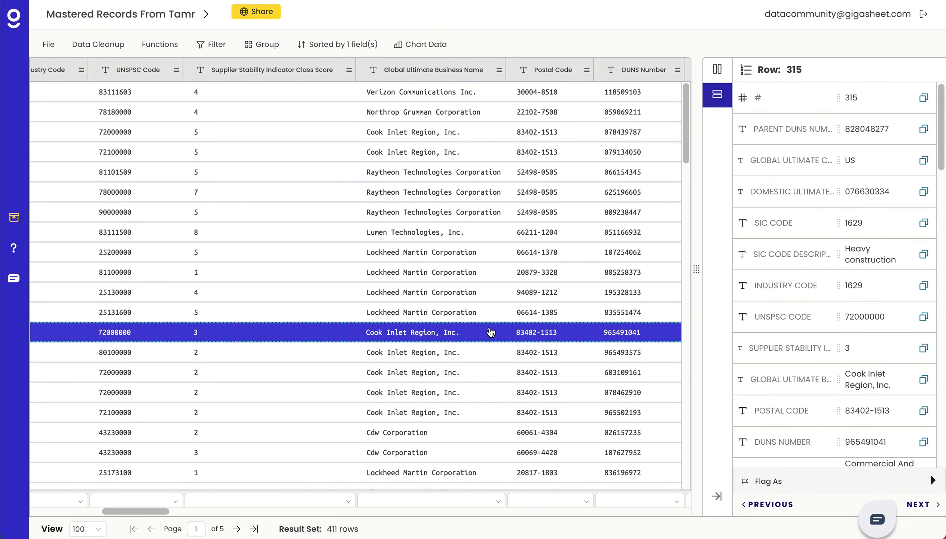
pyautogui.hscroll(10, 490, 331)
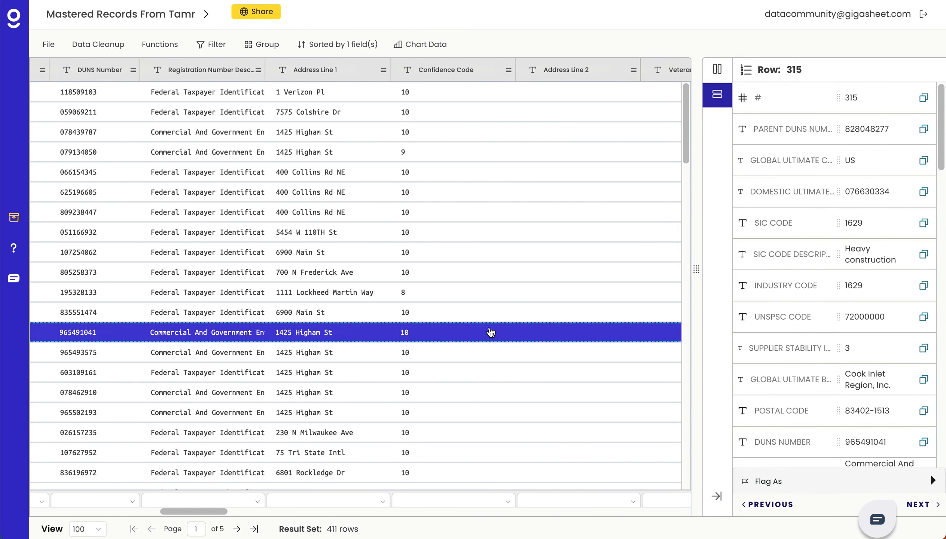
pyautogui.hscroll(8, 491, 332)
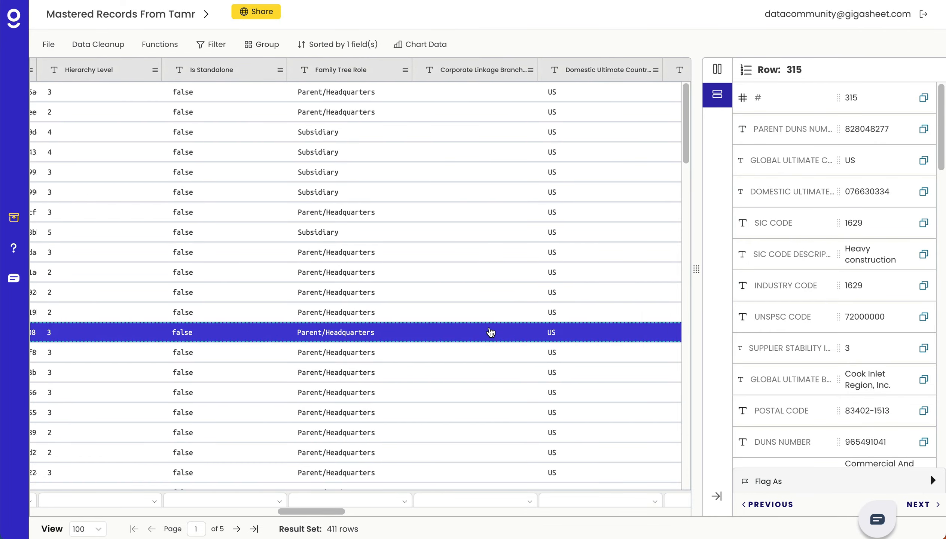
pyautogui.hscroll(10, 490, 332)
pyautogui.hscroll(-15, 490, 332)
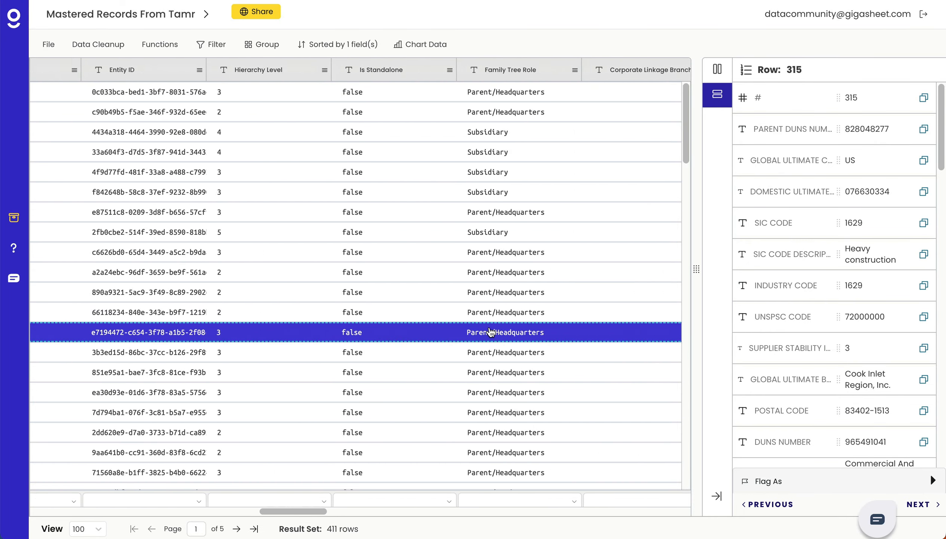
pyautogui.hscroll(-10, 491, 332)
pyautogui.click(491, 332)
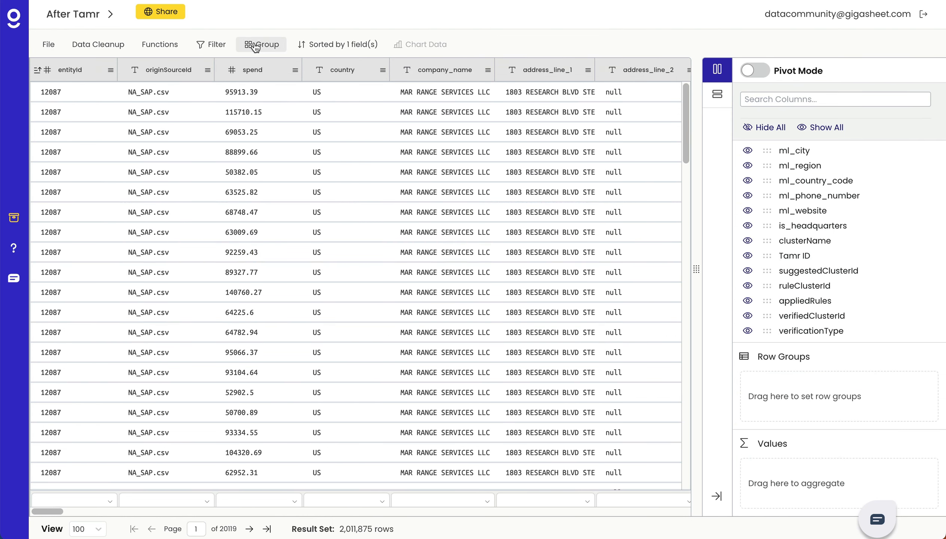
# Start a Cross File VLookup in the After Tamr sheet using the Tamr ID column.
pyautogui.click(159, 44)
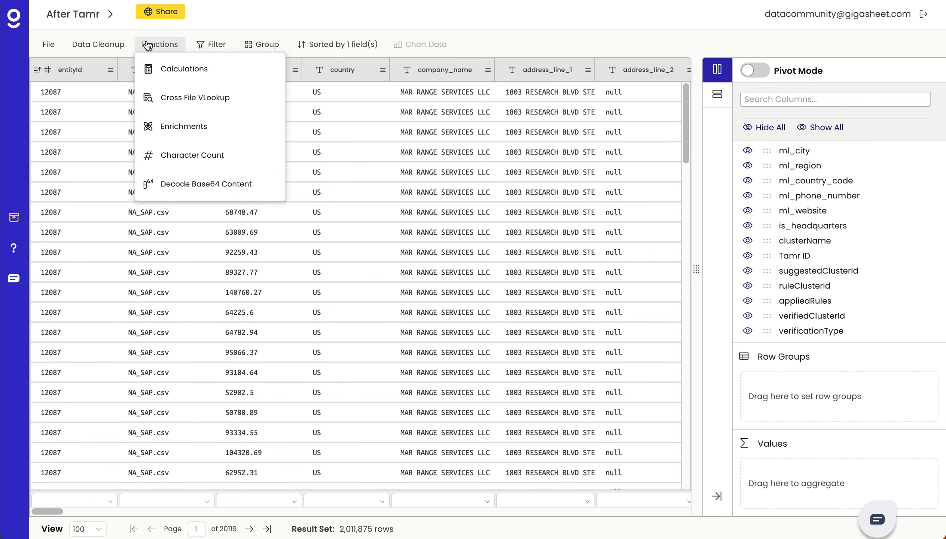
pyautogui.click(184, 97)
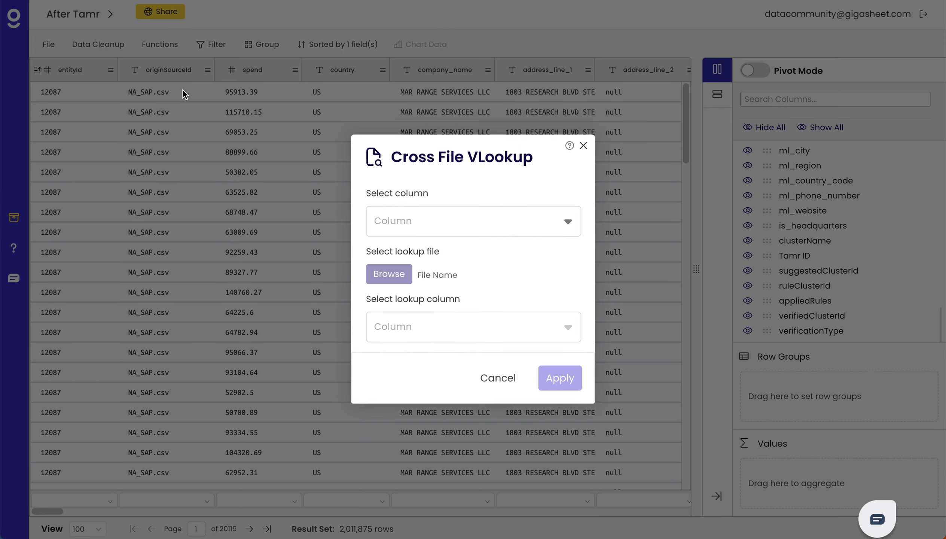
pyautogui.click(423, 211)
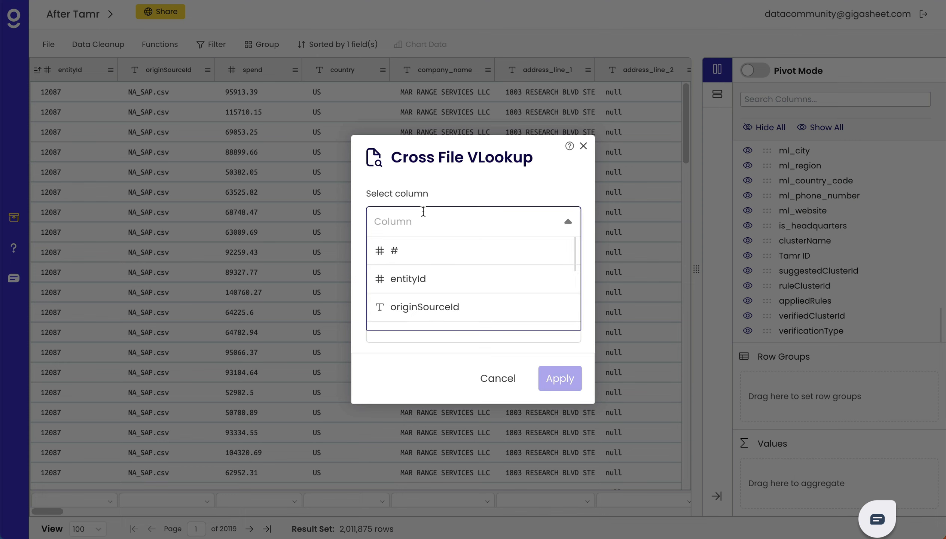
pyautogui.write('tam')
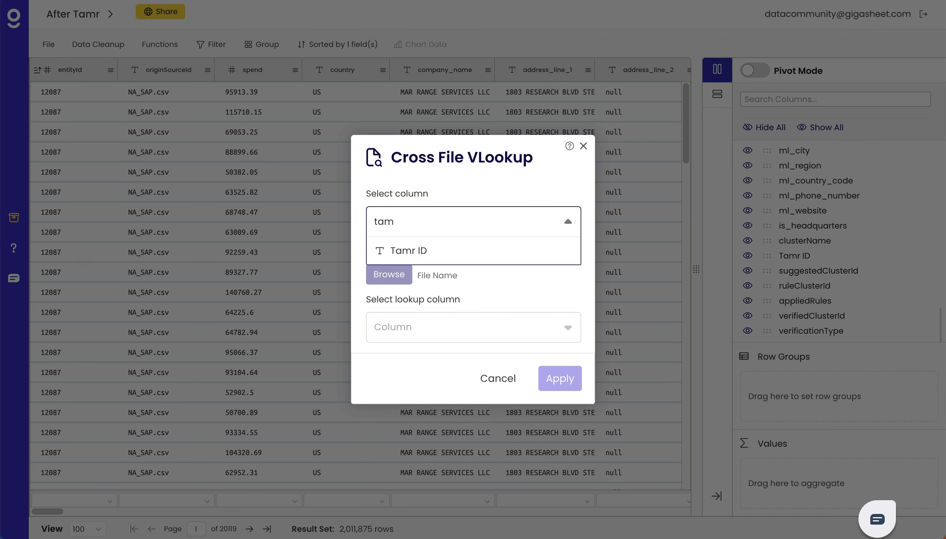
pyautogui.click(398, 250)
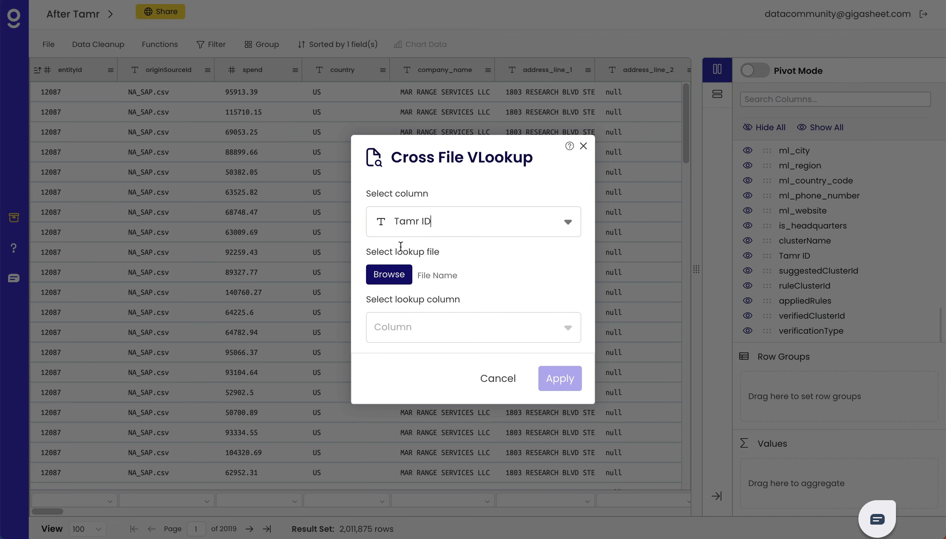
# Choose Mastered Records From Tamr as the lookup file and Tamr ID as the lookup column.
pyautogui.click(396, 273)
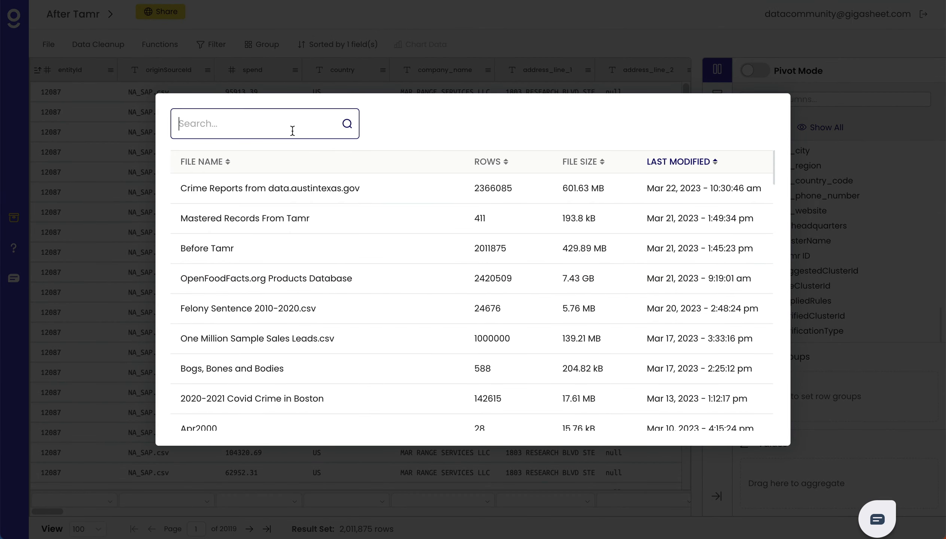
pyautogui.write('tam')
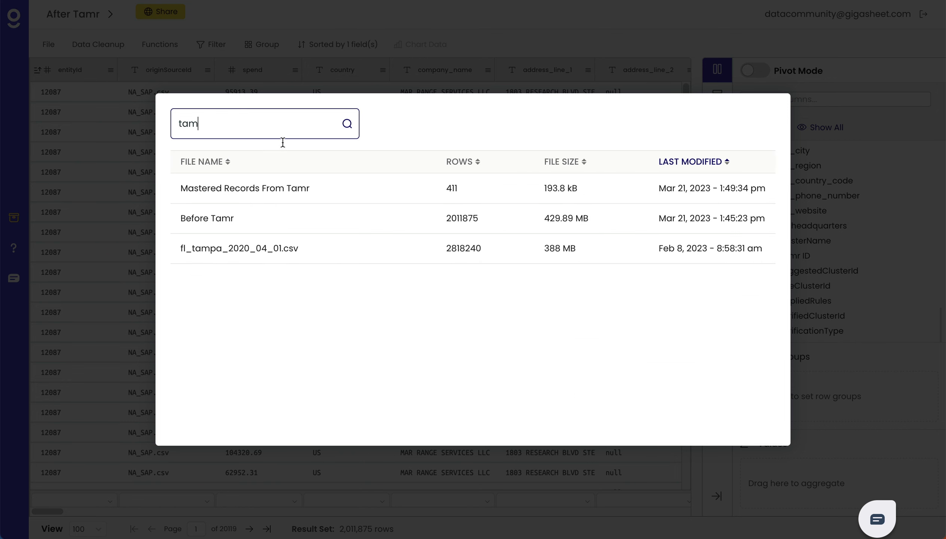
pyautogui.click(268, 188)
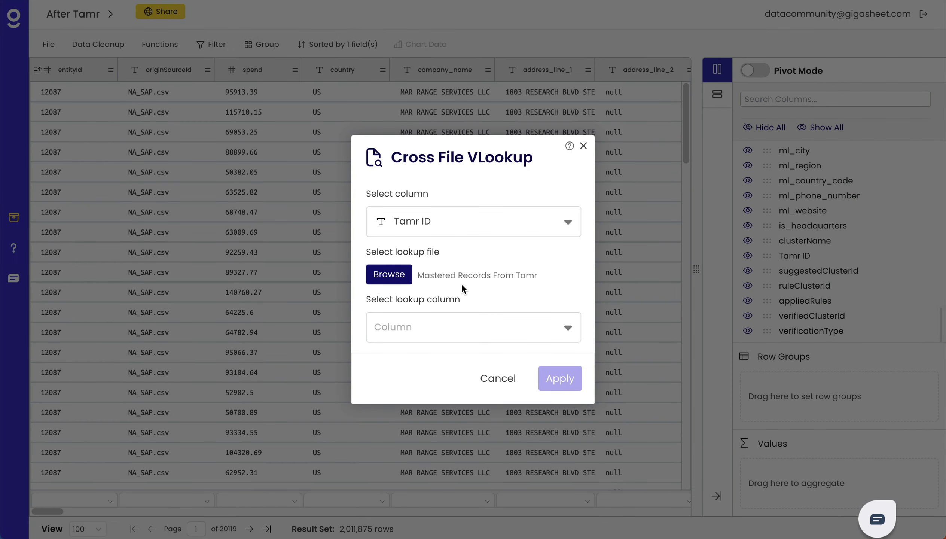
pyautogui.click(407, 333)
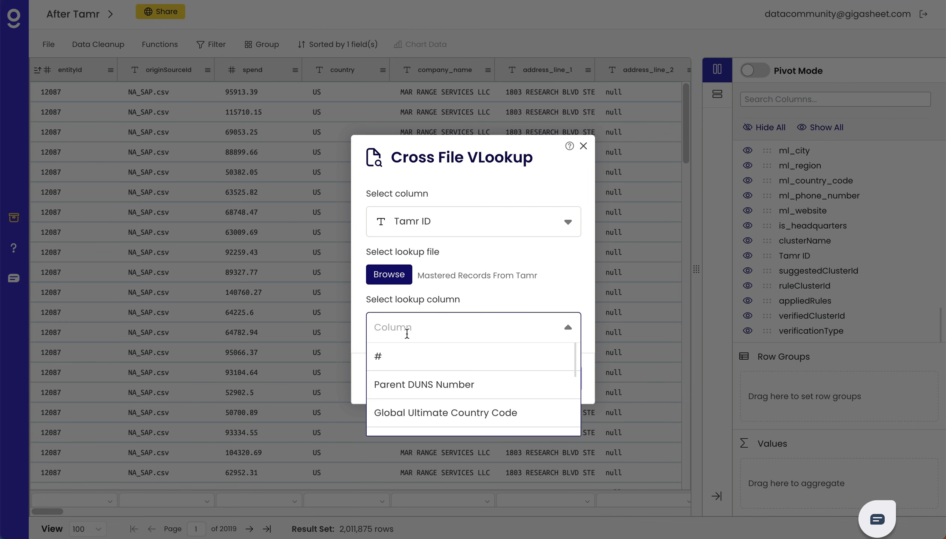
pyautogui.write('tam')
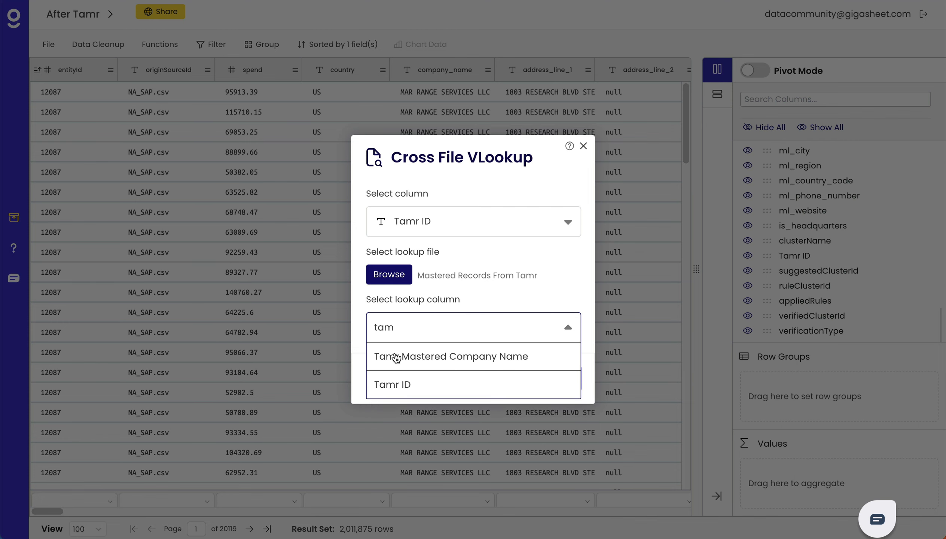
pyautogui.click(398, 382)
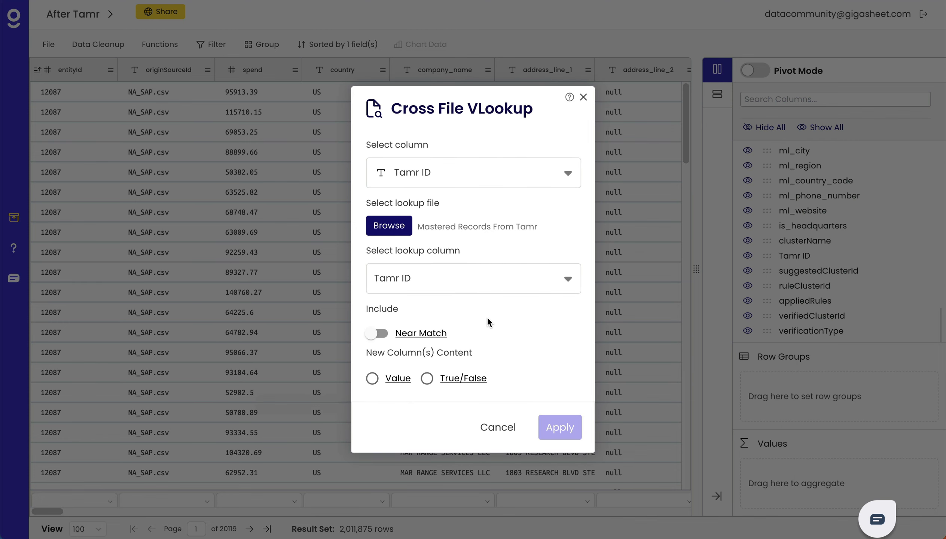
# Have the lookup return values from the additional column Tamr Mastered Company Name and apply it.
pyautogui.click(398, 377)
pyautogui.click(562, 399)
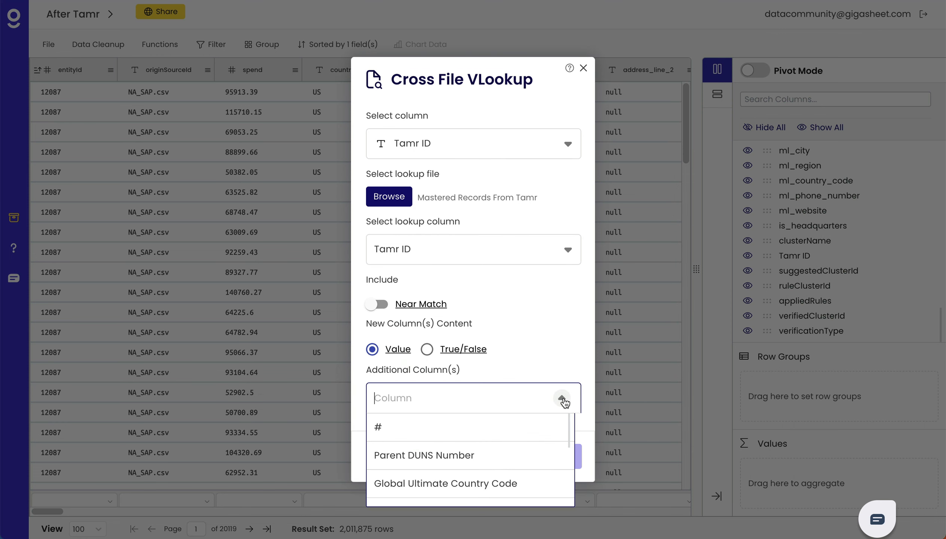
pyautogui.write('com')
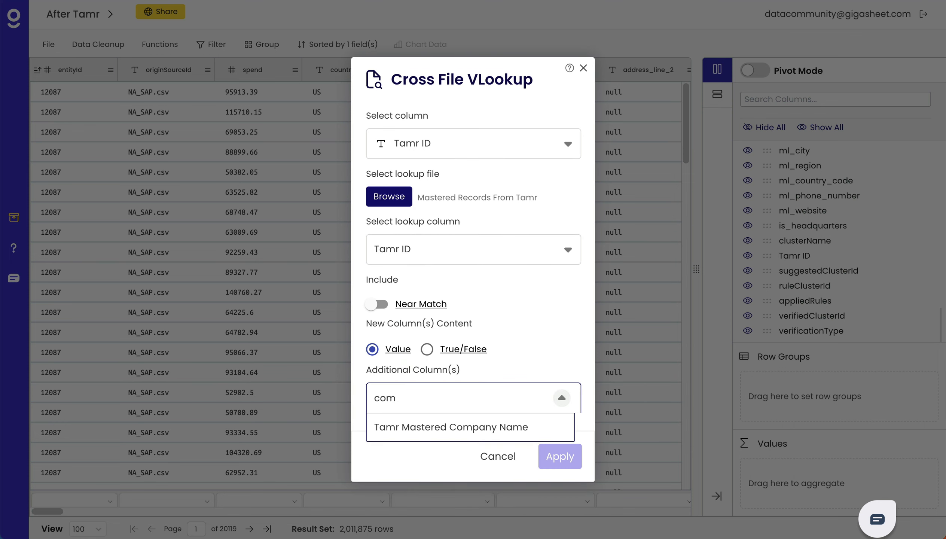
pyautogui.click(507, 424)
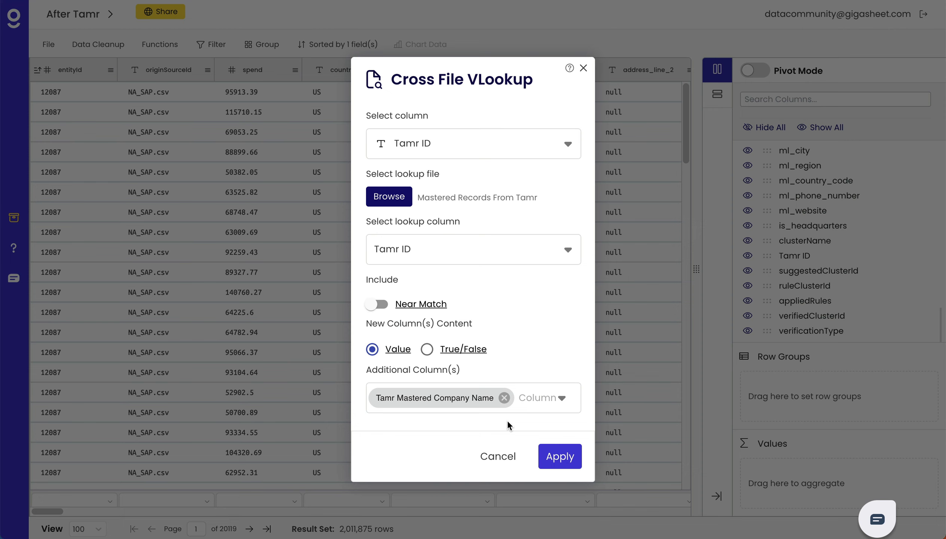
pyautogui.click(555, 455)
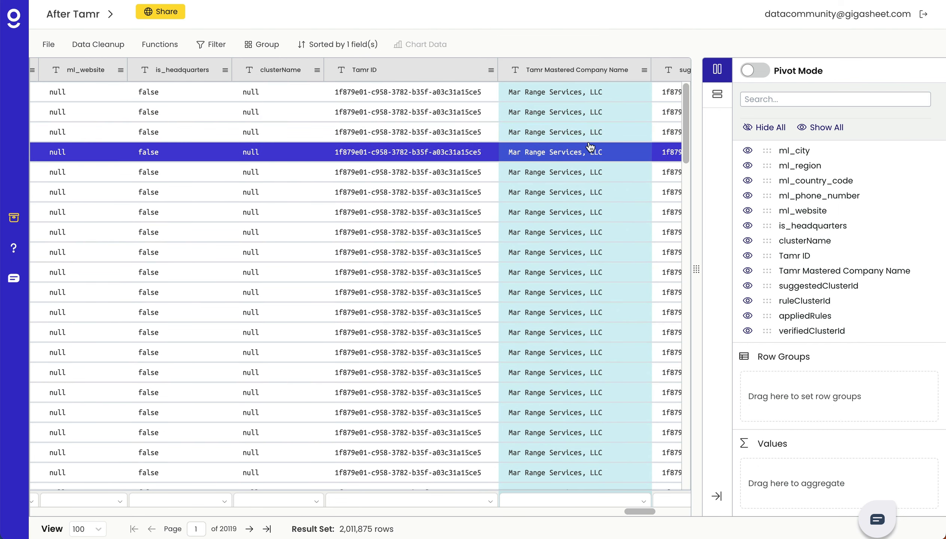
# Group the sheet by Tamr Mastered Company Name and aggregate the entityId column as Row Count.
pyautogui.click(645, 71)
pyautogui.click(674, 171)
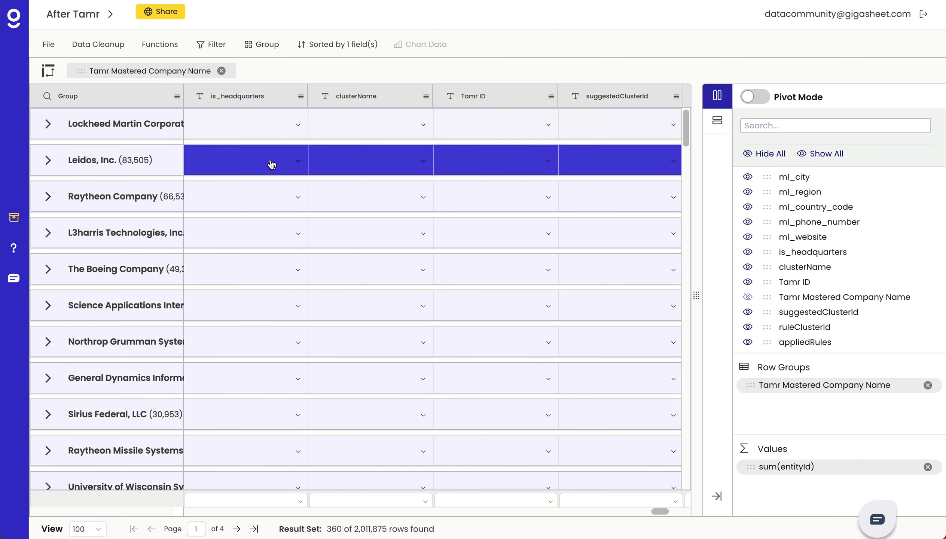
pyautogui.hscroll(-10, 271, 164)
pyautogui.hscroll(-10, 271, 164)
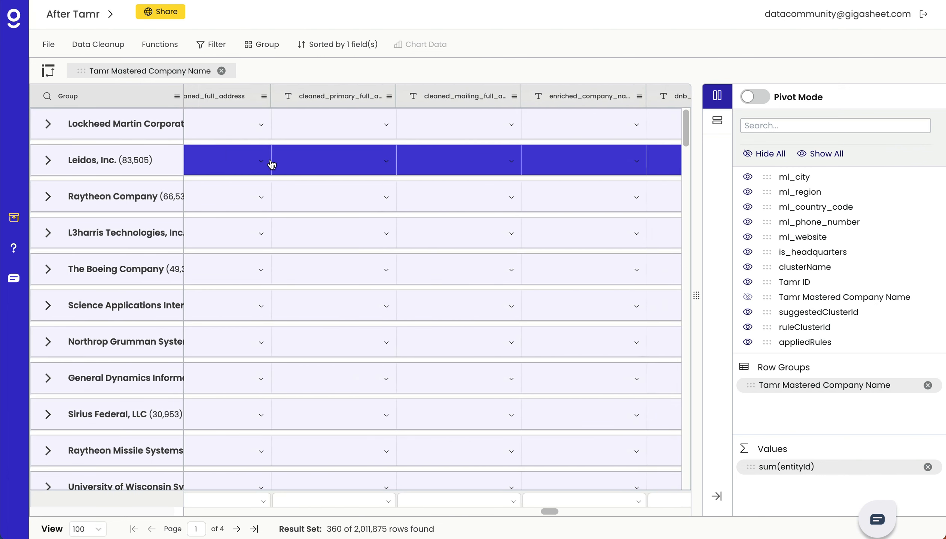
pyautogui.hscroll(-10, 272, 163)
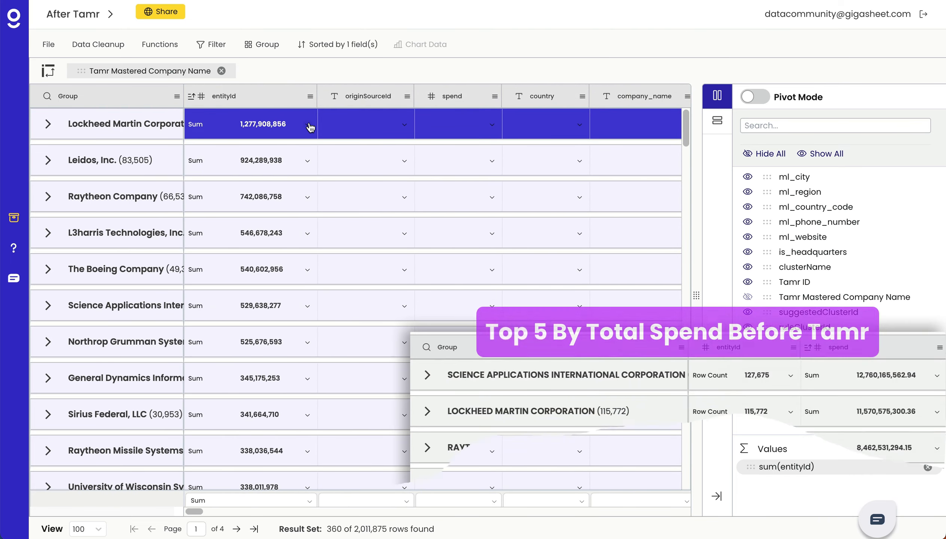
pyautogui.click(308, 125)
pyautogui.click(278, 164)
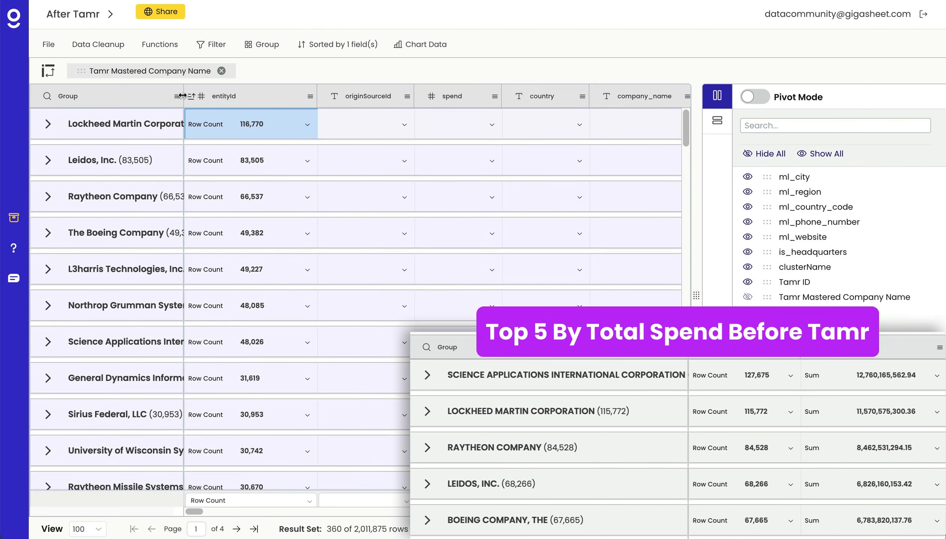
# Widen the Group column to show full company names and aggregate the spend column as Sum.
pyautogui.moveTo(184, 95); pyautogui.dragTo(340, 96)
pyautogui.click(234, 132)
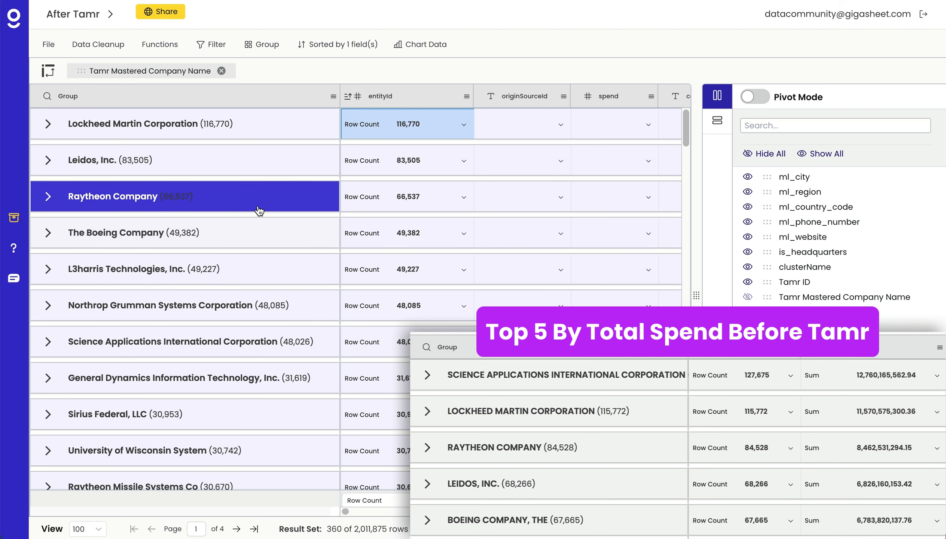
pyautogui.click(651, 129)
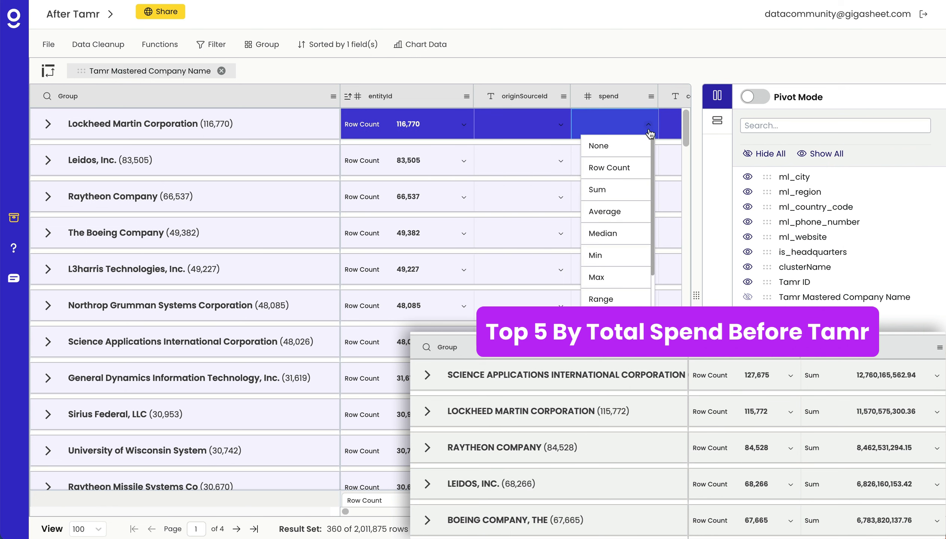
pyautogui.click(626, 189)
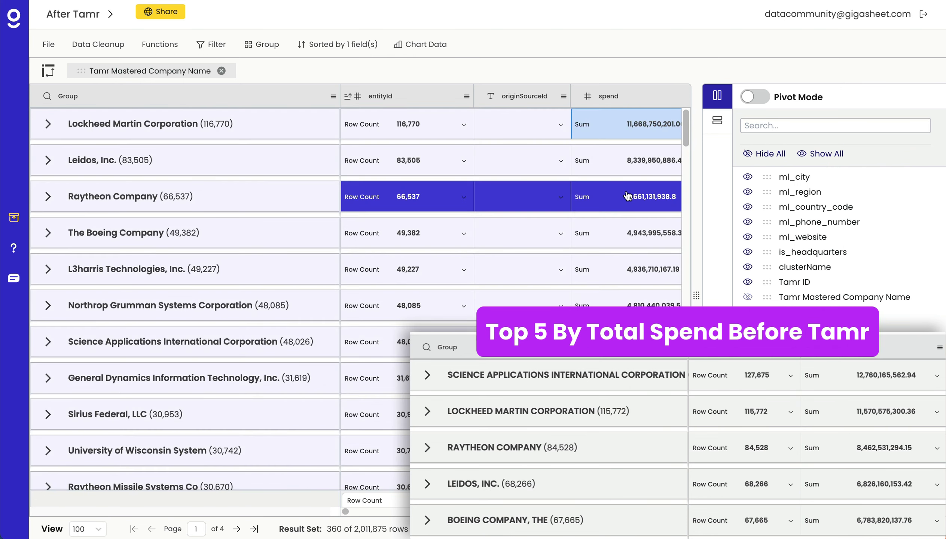
# Sort the grouped After Tamr sheet by the spend sum from highest to lowest.
pyautogui.hscroll(3, 628, 196)
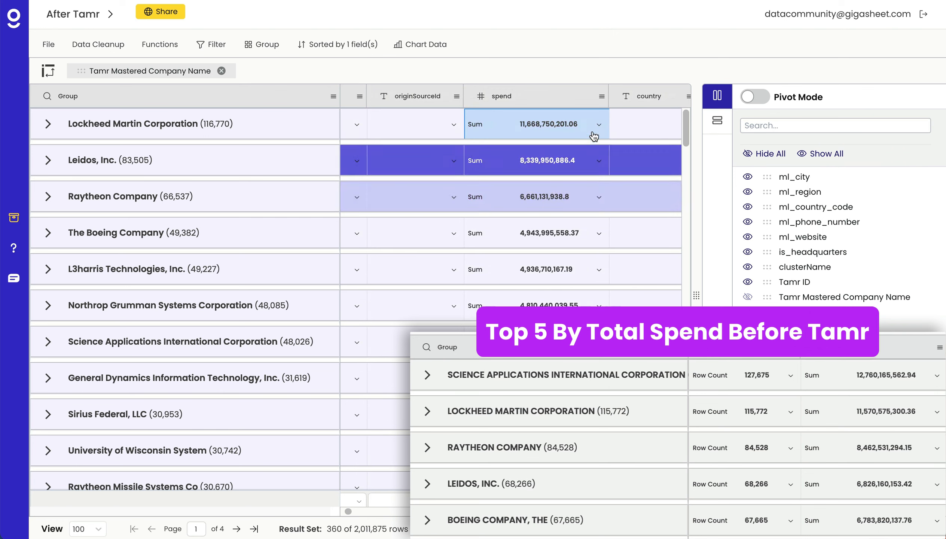
pyautogui.click(602, 96)
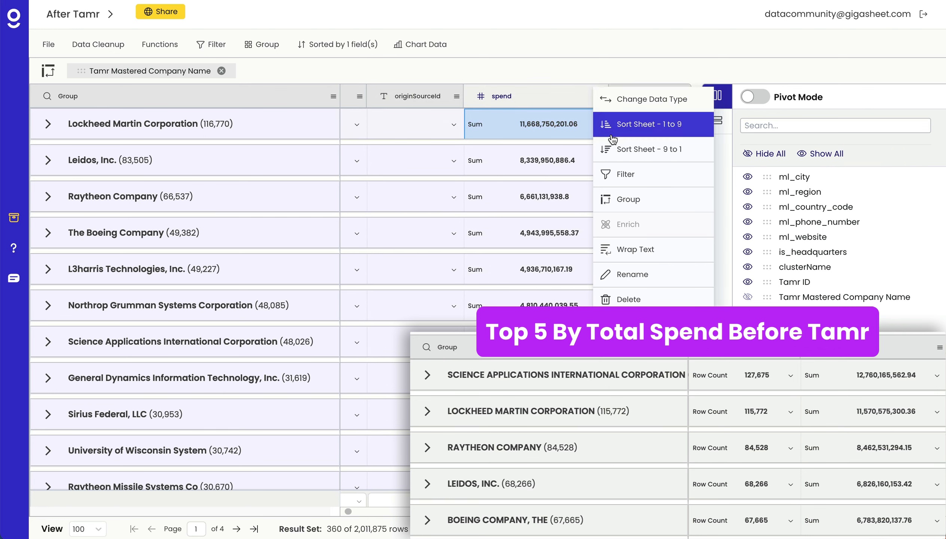
pyautogui.click(611, 147)
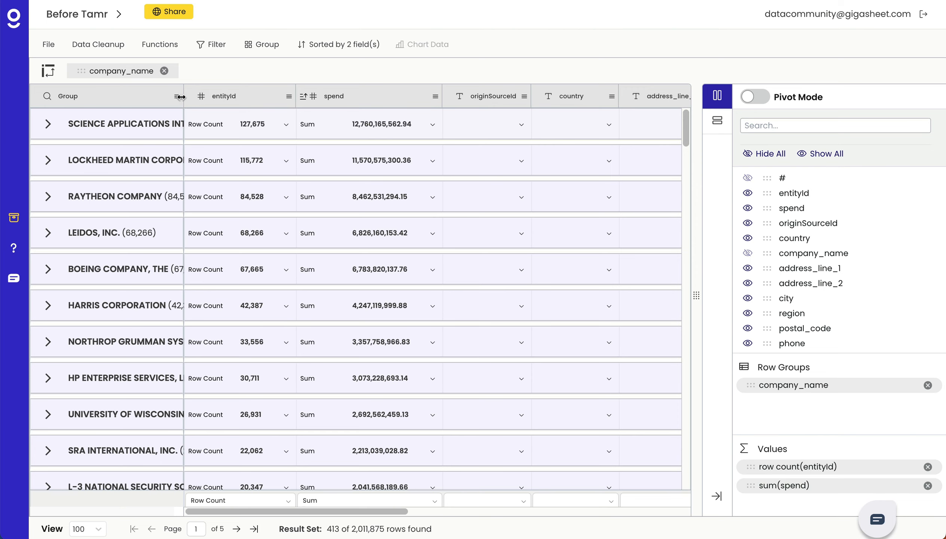
# In the Before Tamr sheet, widen the Group column and inspect the records under SCIENCE APPLICATIONS INTERNATIONAL CORPORATION, then collapse the group.
pyautogui.moveTo(181, 97); pyautogui.dragTo(371, 97)
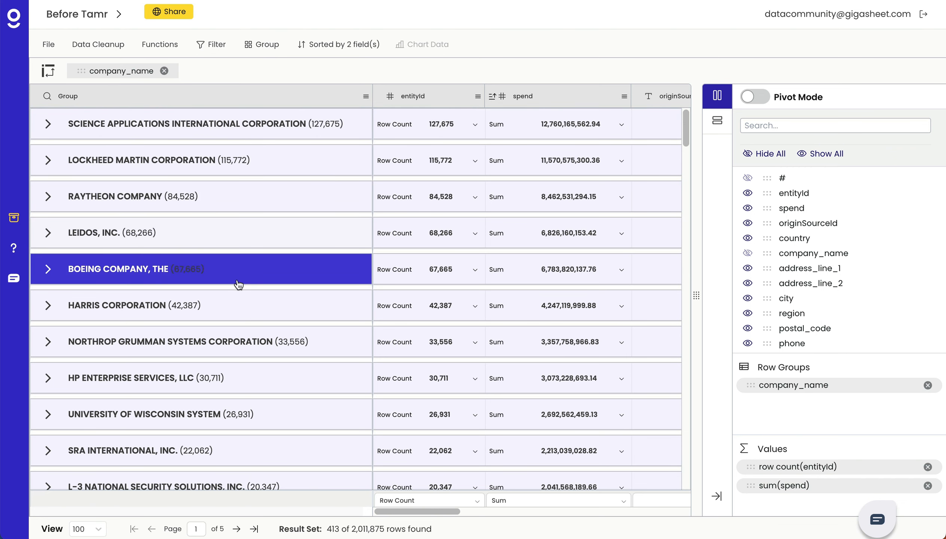
pyautogui.click(47, 125)
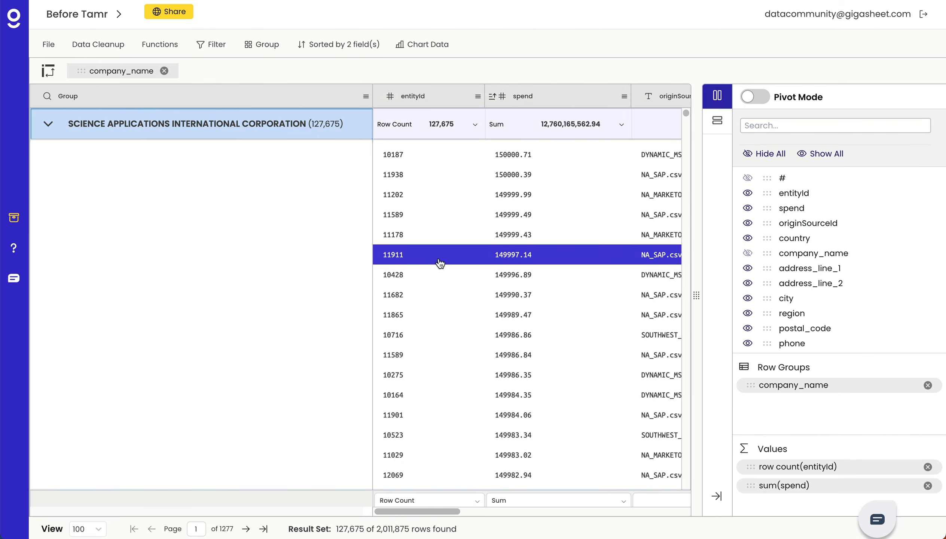
pyautogui.click(48, 123)
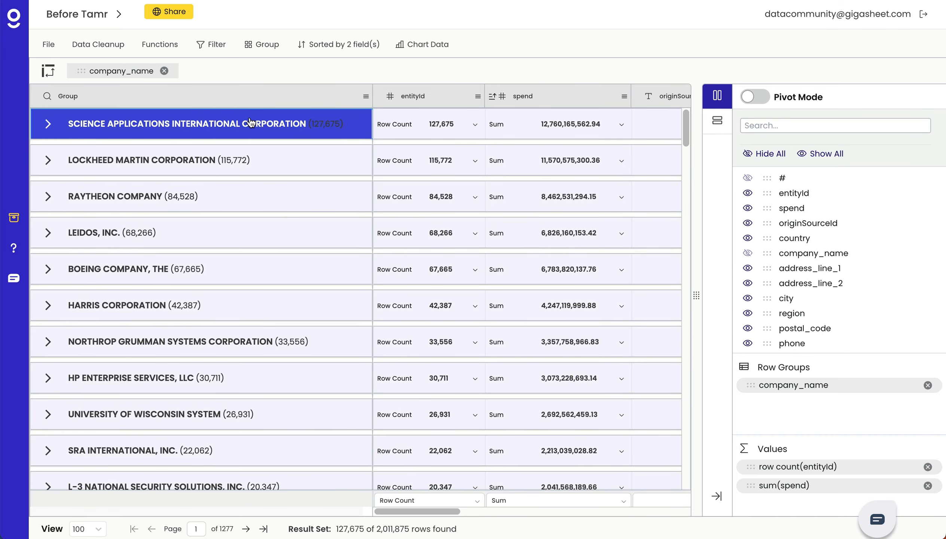
# Switch to the After Tamr sheet and examine the source company names and addresses grouped under Science Applications International Corporation, then collapse the group.
pyautogui.click(362, 1)
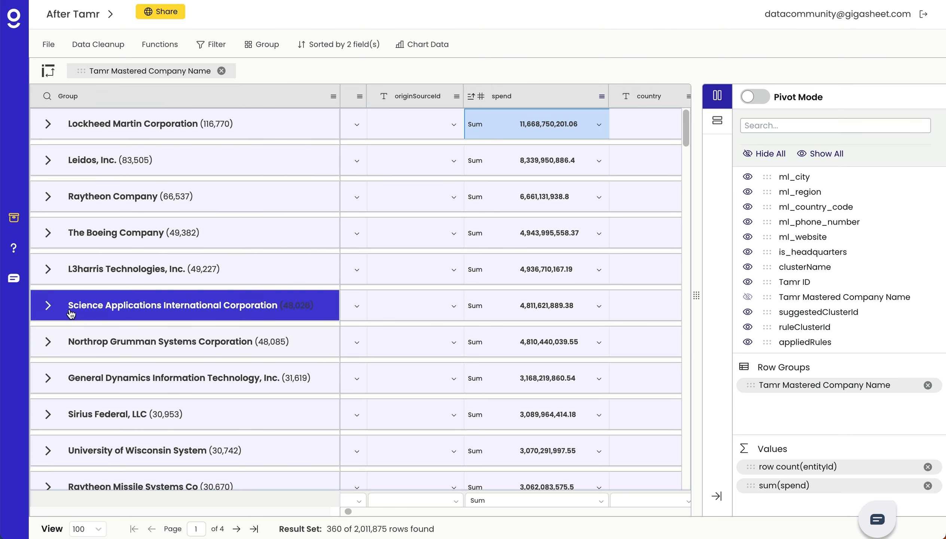
pyautogui.click(46, 306)
pyautogui.scroll(-2, 242, 271)
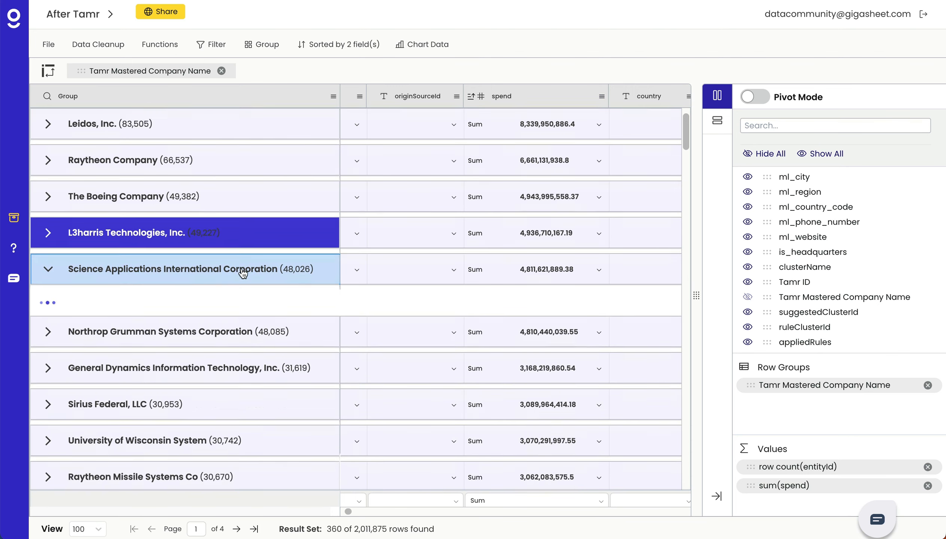
pyautogui.scroll(-2, 242, 271)
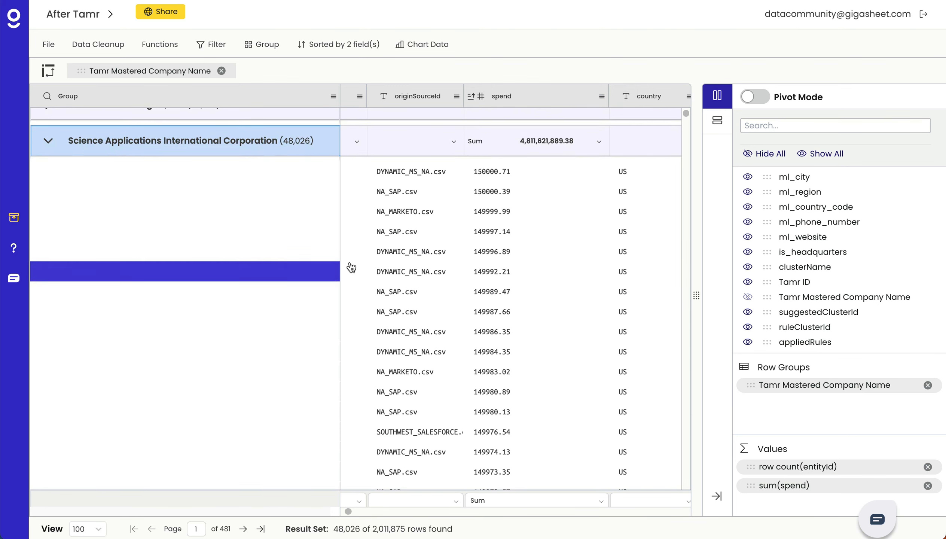
pyautogui.hscroll(5, 456, 293)
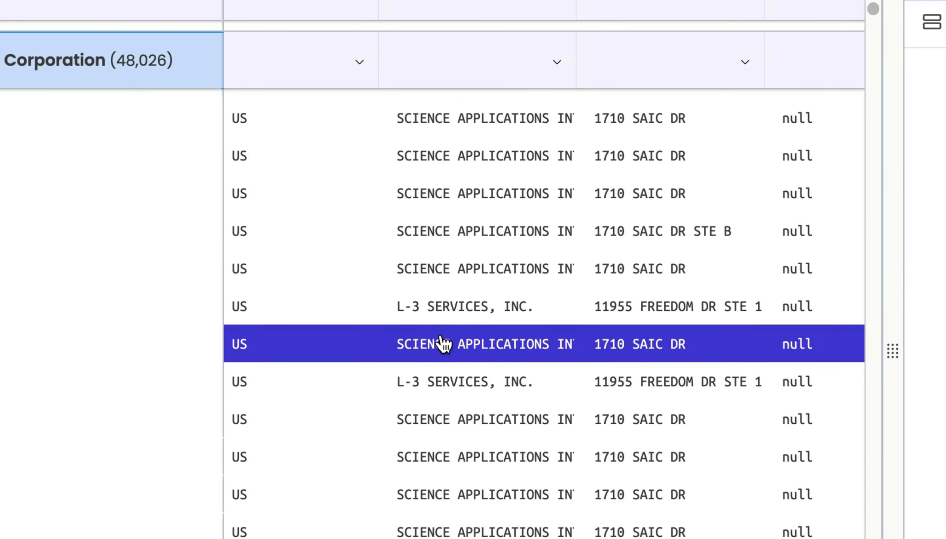
pyautogui.scroll(-3, 497, 401)
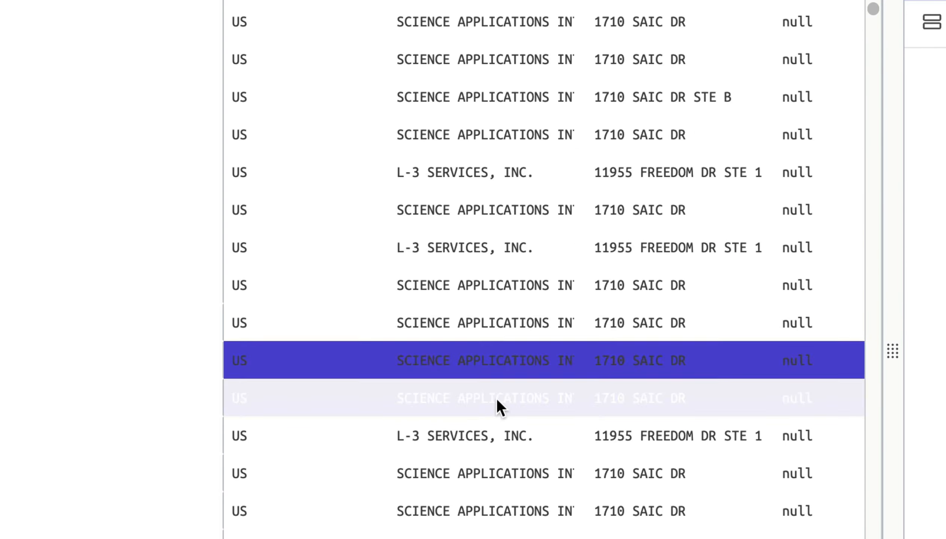
pyautogui.scroll(-5, 499, 407)
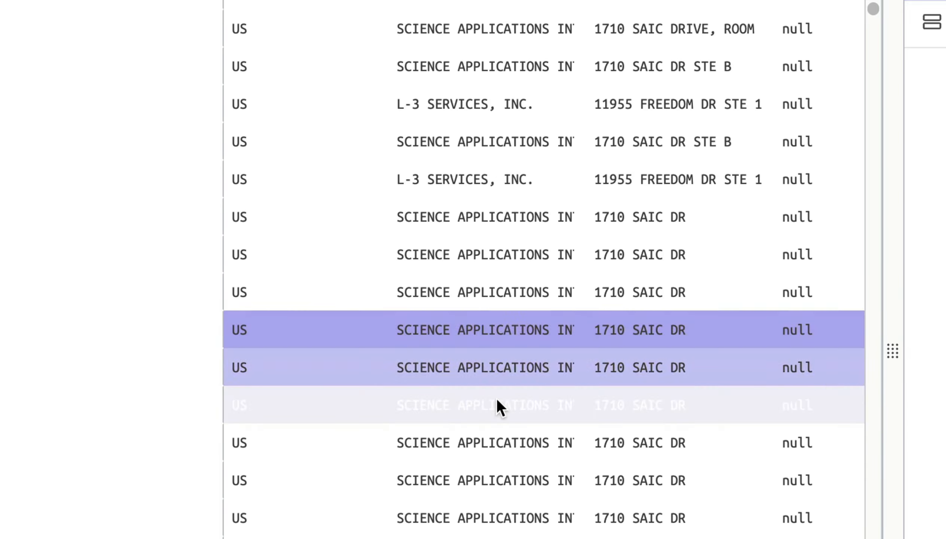
pyautogui.scroll(-10, 499, 407)
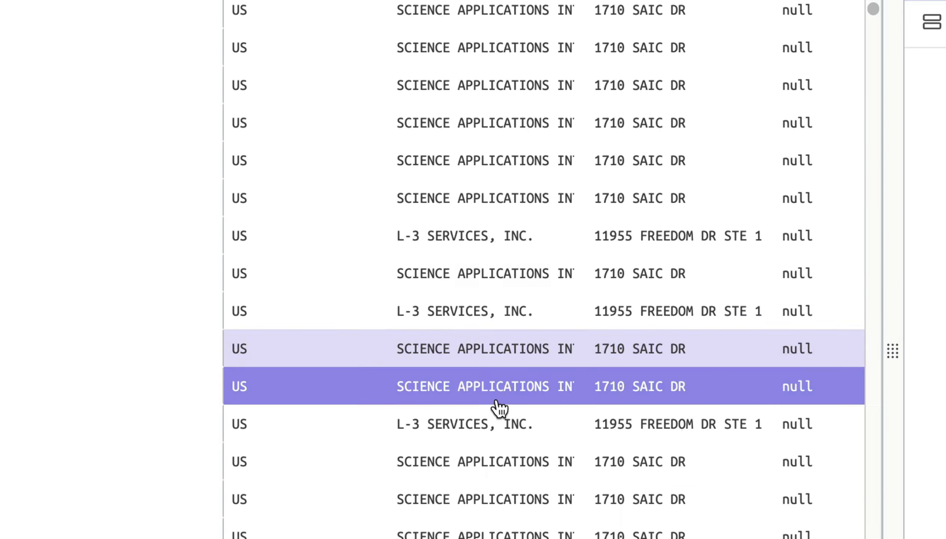
pyautogui.scroll(-5, 499, 407)
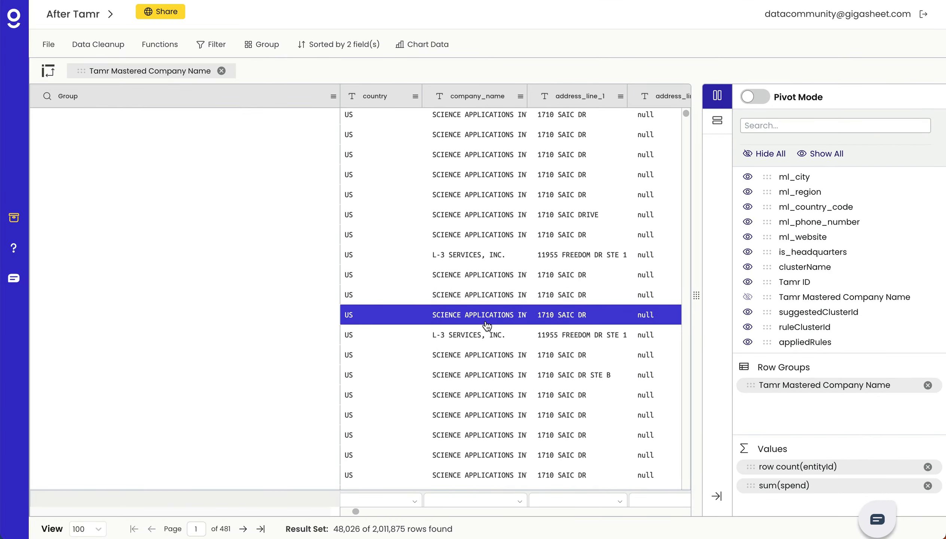
pyautogui.scroll(-5, 486, 324)
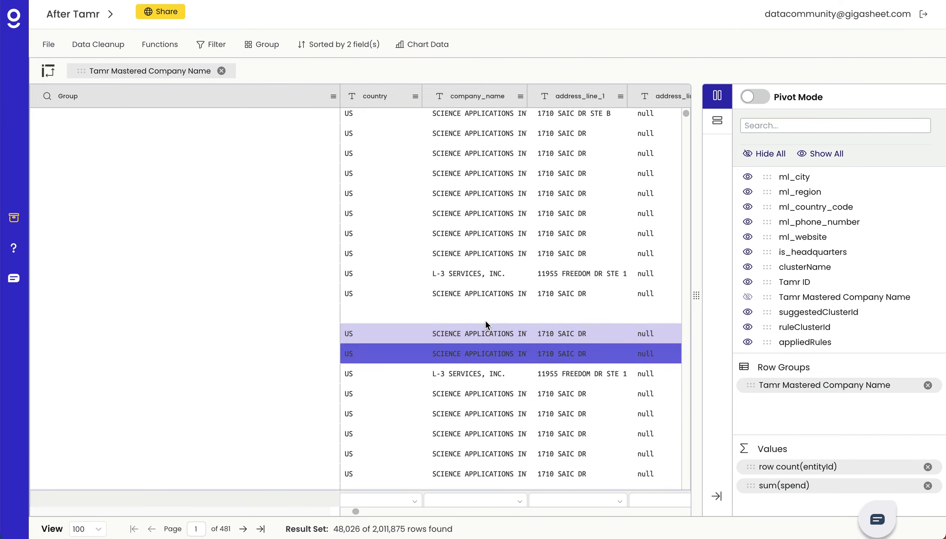
pyautogui.scroll(5, 485, 321)
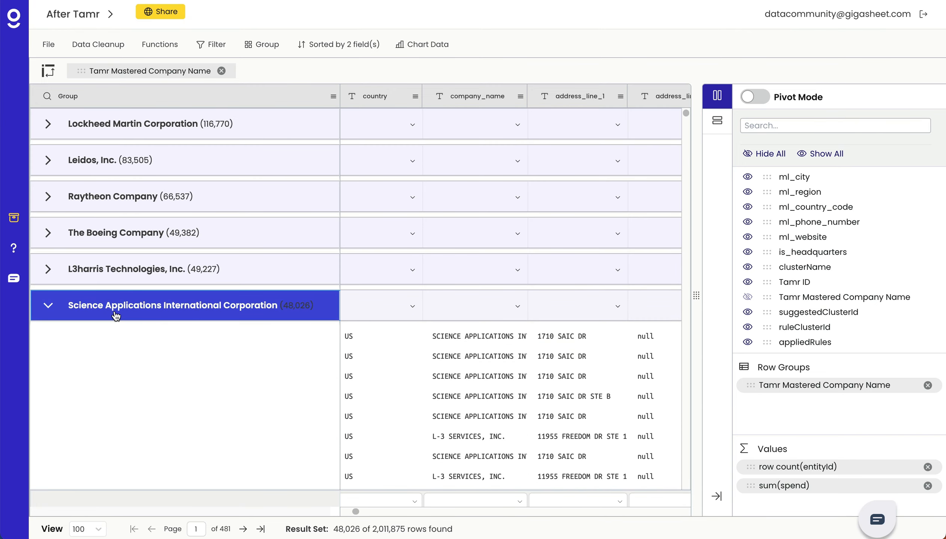
pyautogui.click(47, 305)
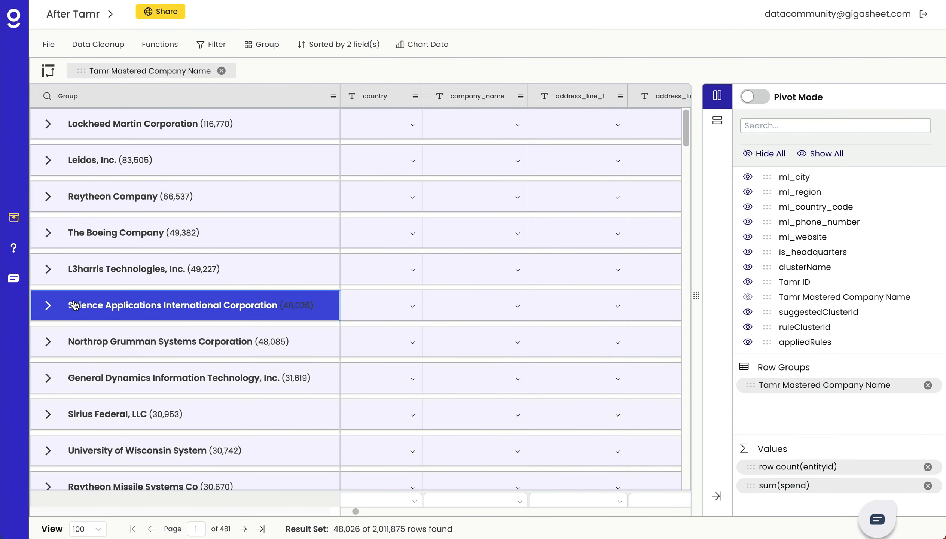
# Aggregate the company_name column as Unique and sort the groups by that count from highest to lowest.
pyautogui.click(458, 312)
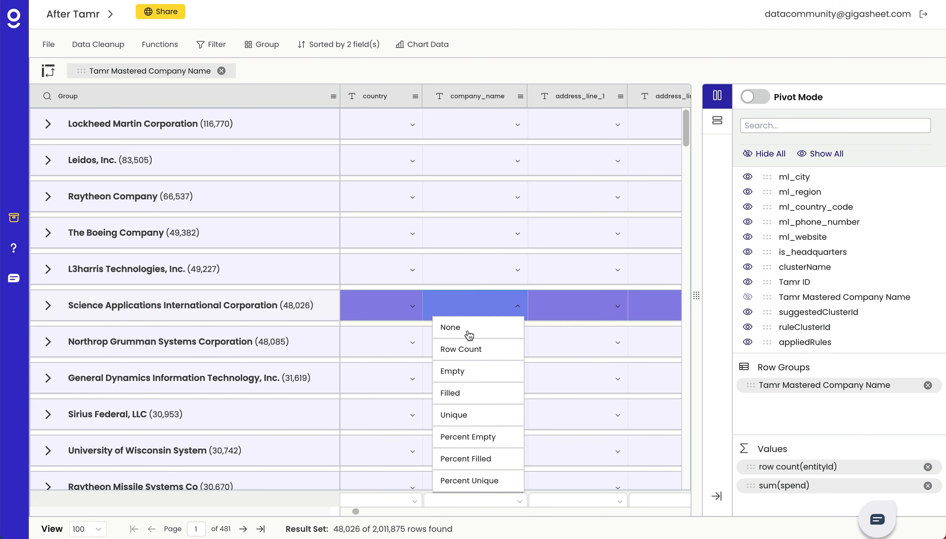
pyautogui.click(466, 415)
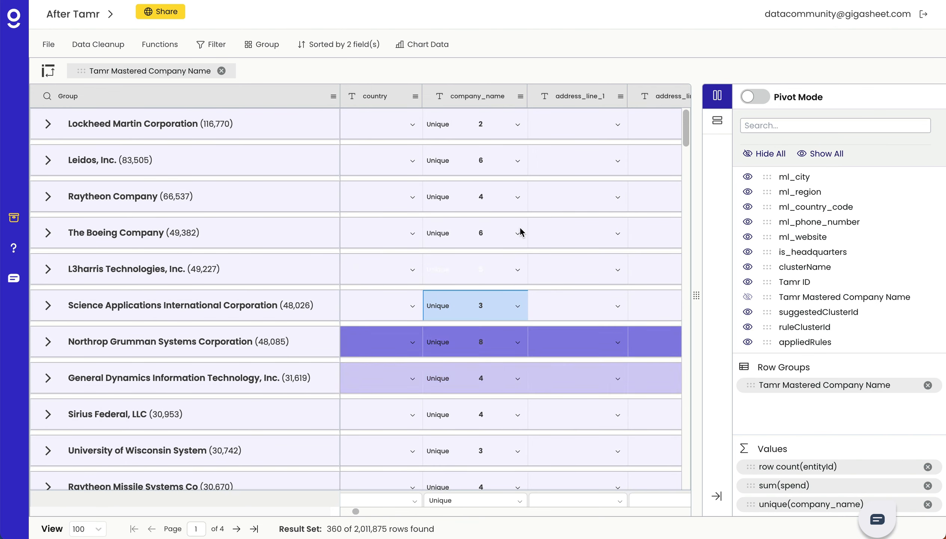
pyautogui.click(520, 96)
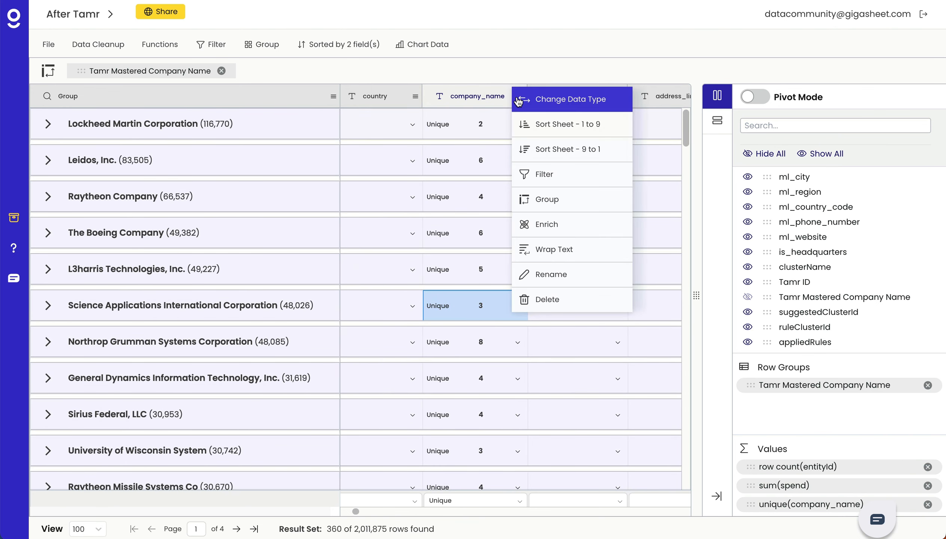
pyautogui.click(545, 149)
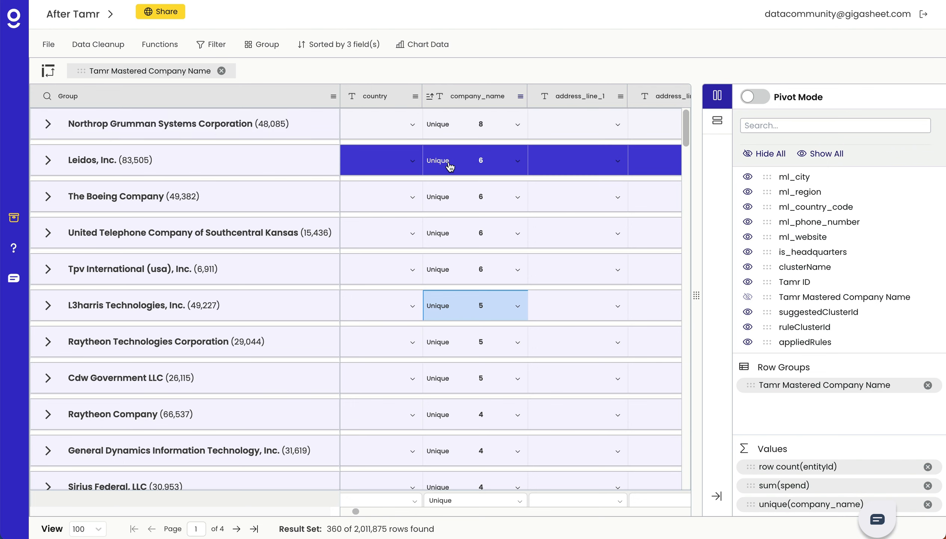
pyautogui.hscroll(10, 448, 164)
pyautogui.hscroll(-2, 450, 167)
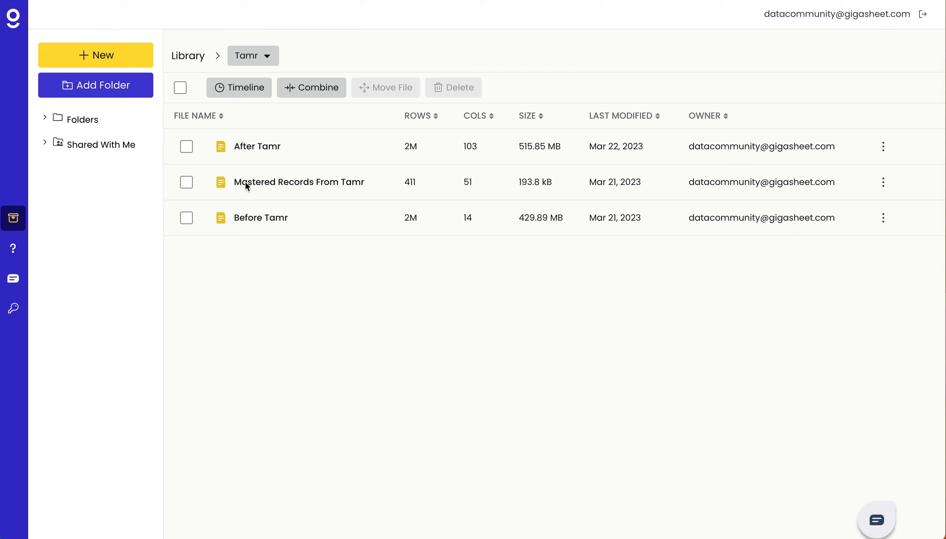
# Open the sharing settings for After Tamr from the Tamr library folder and set General Access to Restricted.
pyautogui.click(268, 58)
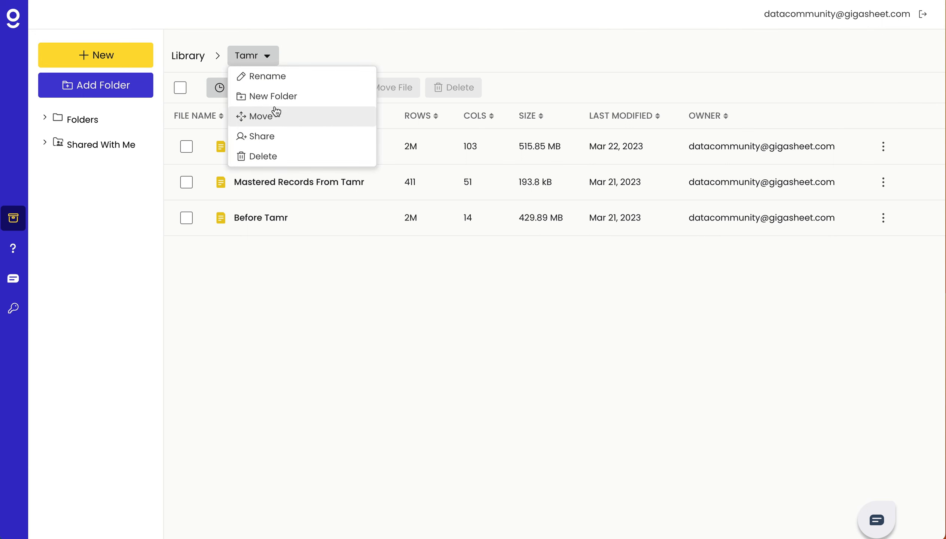
pyautogui.click(276, 135)
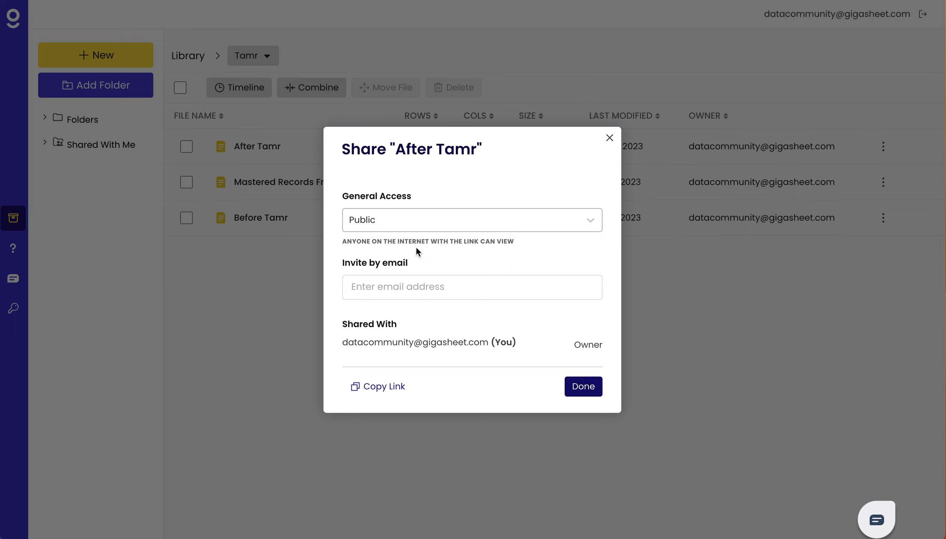
pyautogui.click(437, 282)
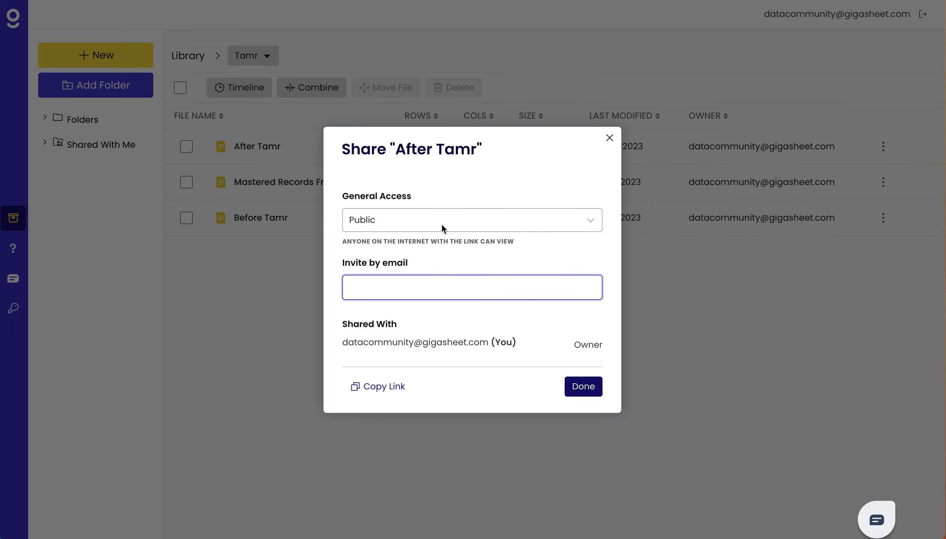
pyautogui.click(439, 221)
pyautogui.click(430, 272)
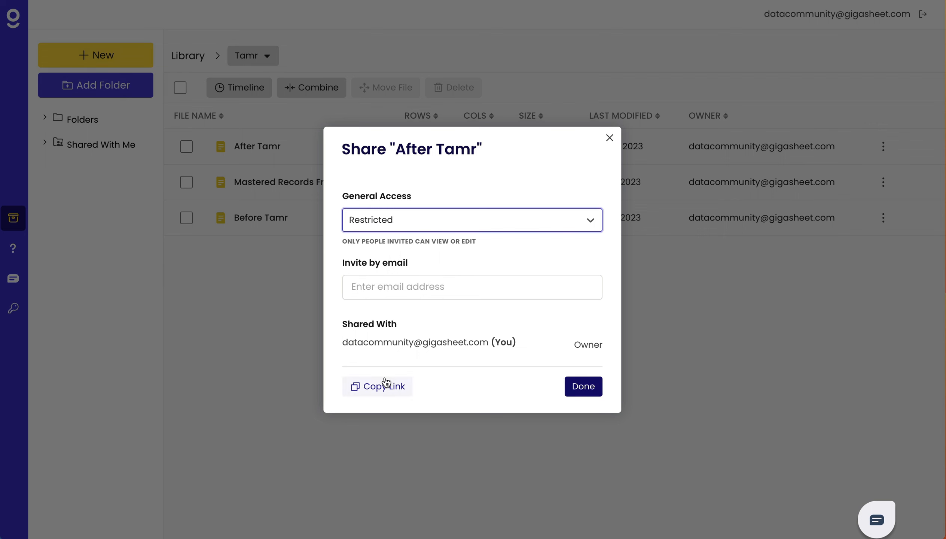
pyautogui.click(477, 227)
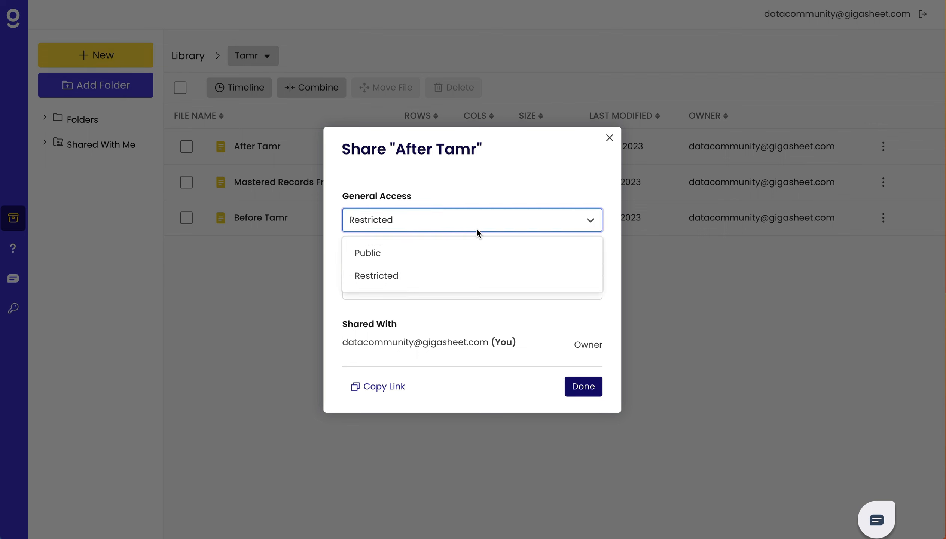
pyautogui.click(477, 227)
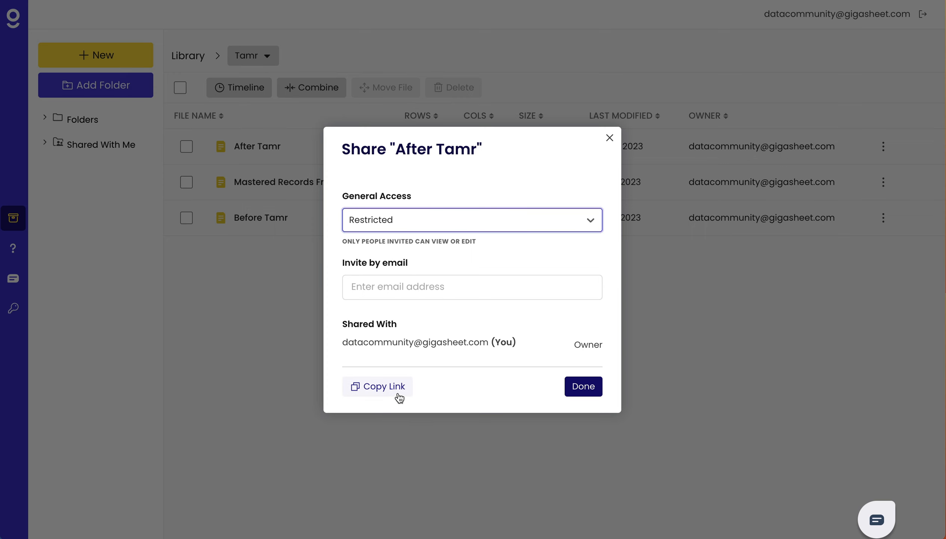
pyautogui.click(581, 388)
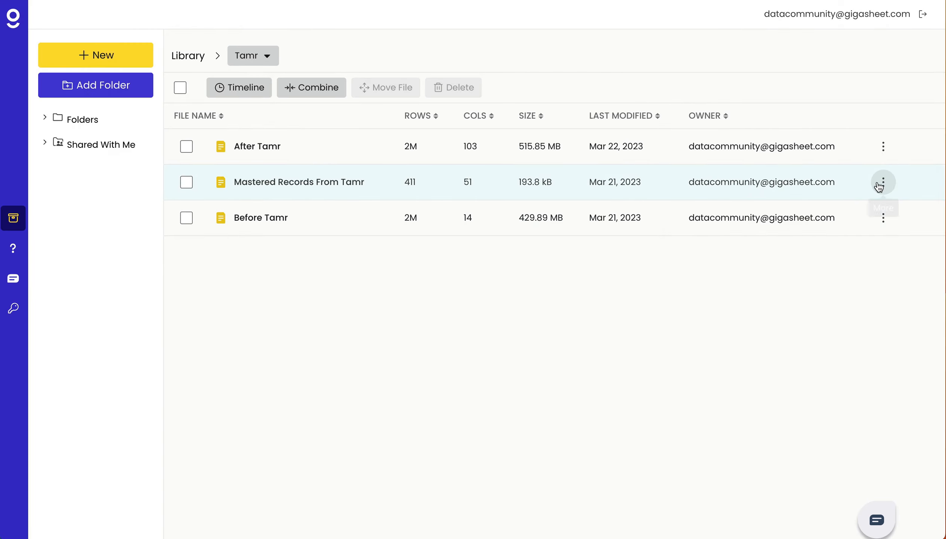
# Open the file actions for Mastered Records From Tamr.
pyautogui.click(880, 183)
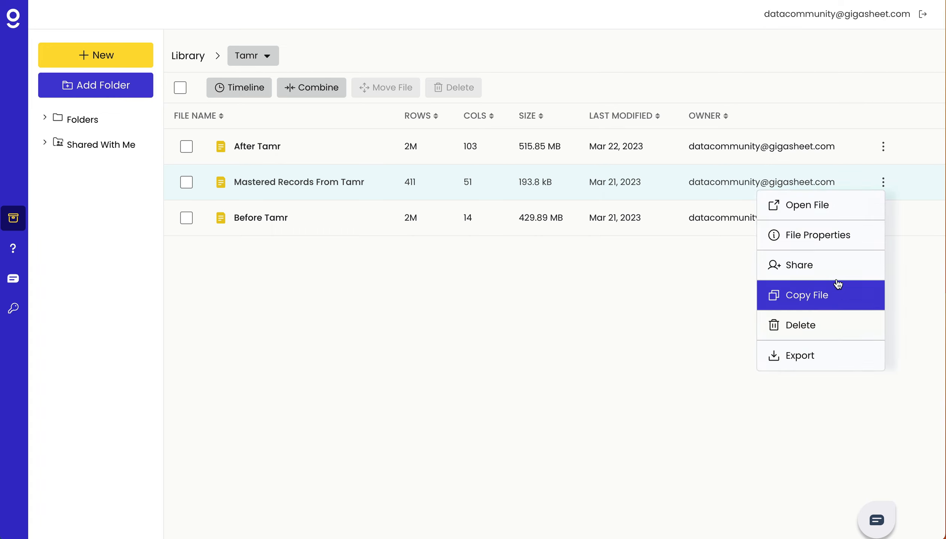